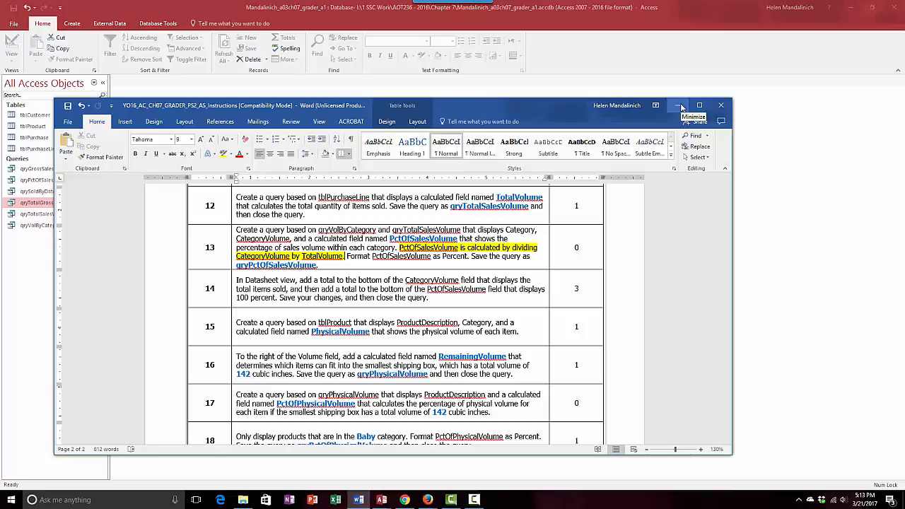
# Step: Return to the Access database and start a new query design based on qryVolByCategory and qryTotalSalesVolume
pyautogui.click(680, 108)
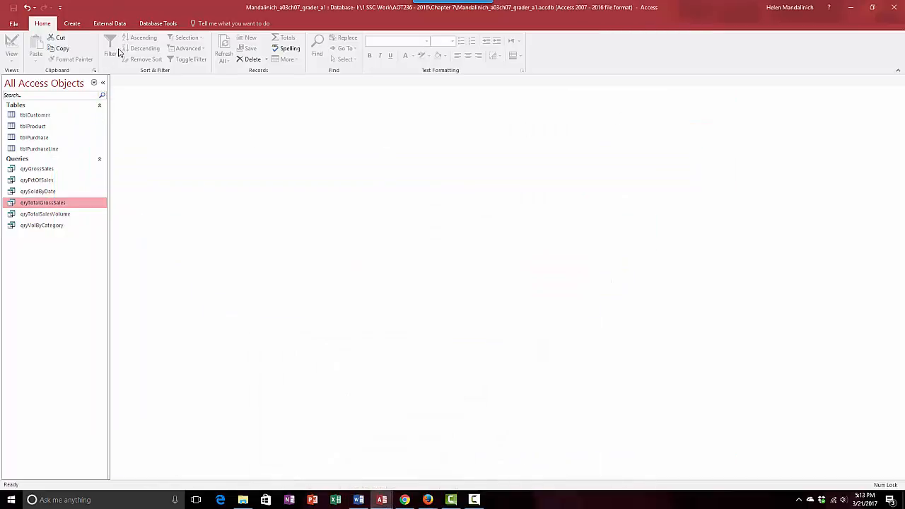
pyautogui.click(72, 24)
pyautogui.click(140, 50)
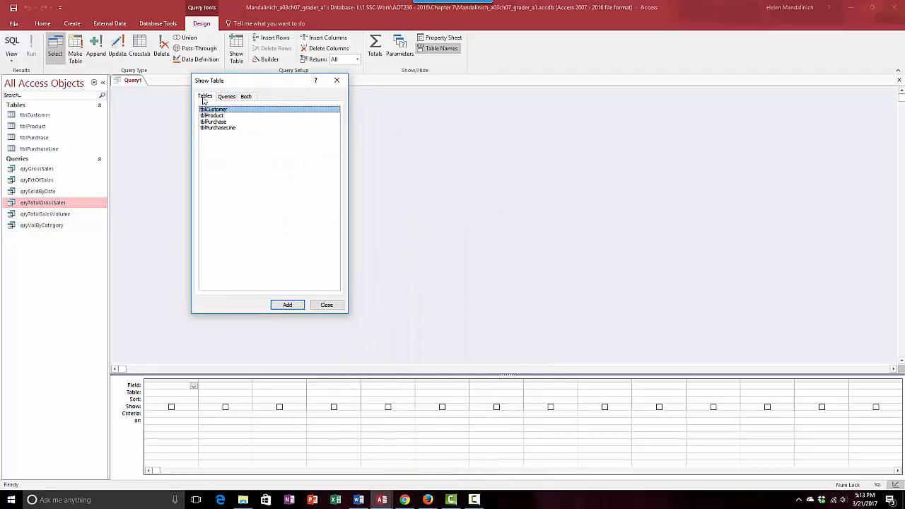
pyautogui.click(226, 96)
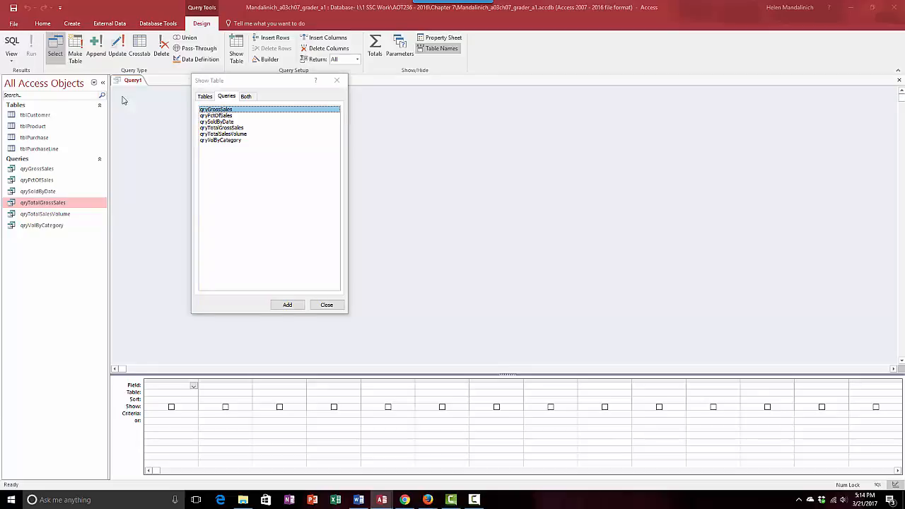
pyautogui.doubleClick(221, 140)
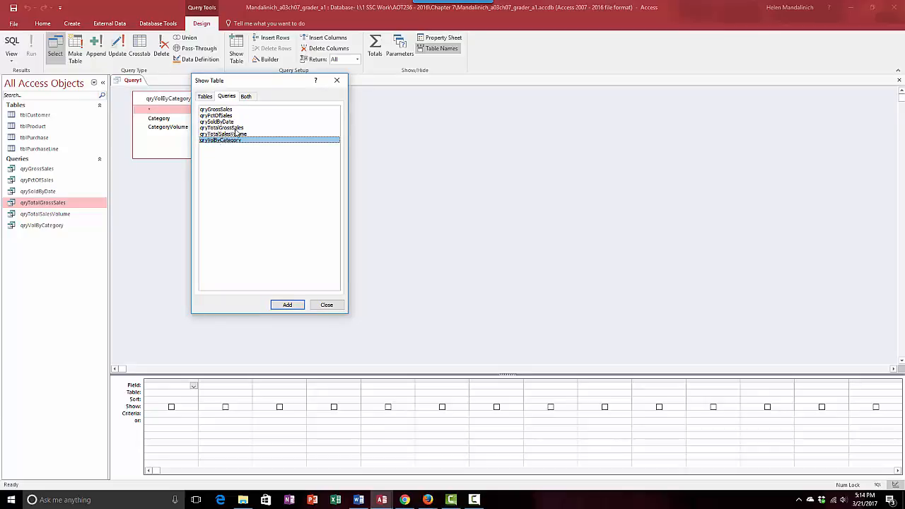
pyautogui.doubleClick(237, 133)
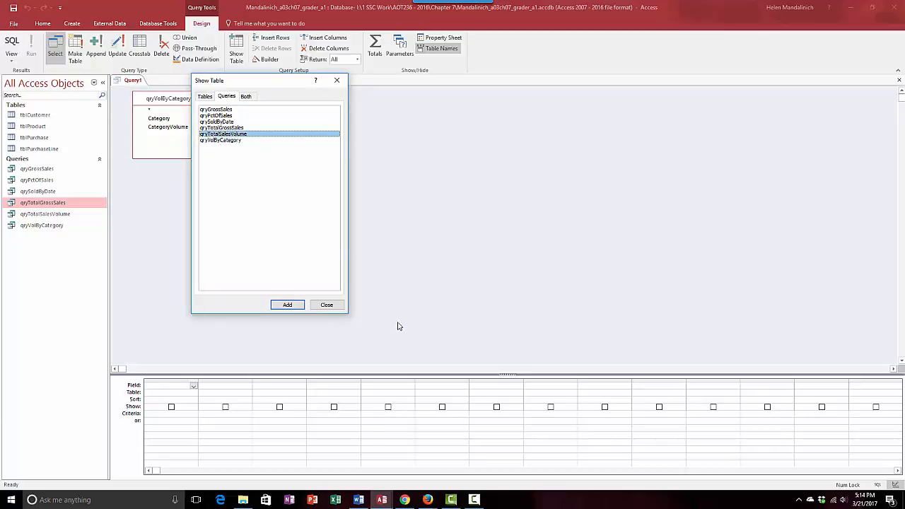
pyautogui.click(327, 304)
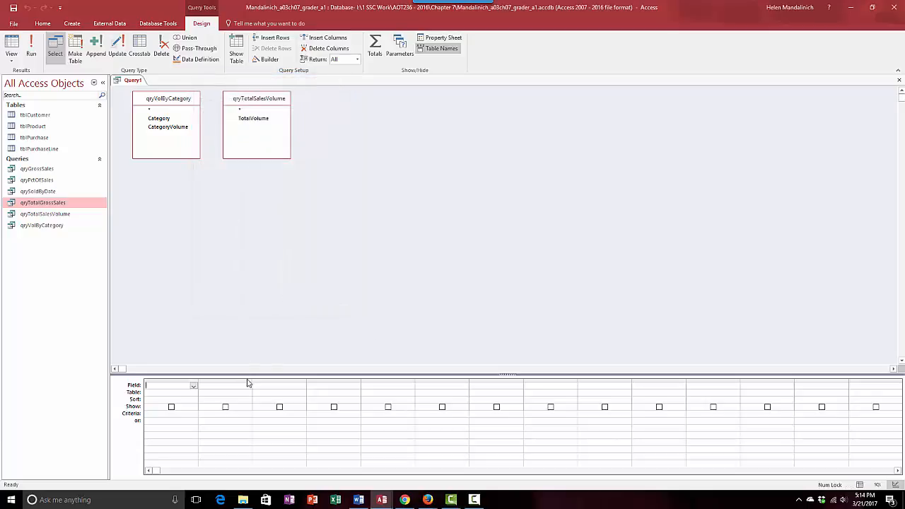
# Step: Enlarge the design grid area and add the Category and CategoryVolume fields from qryVolByCategory to the query
pyautogui.moveTo(247, 375); pyautogui.dragTo(236, 177)
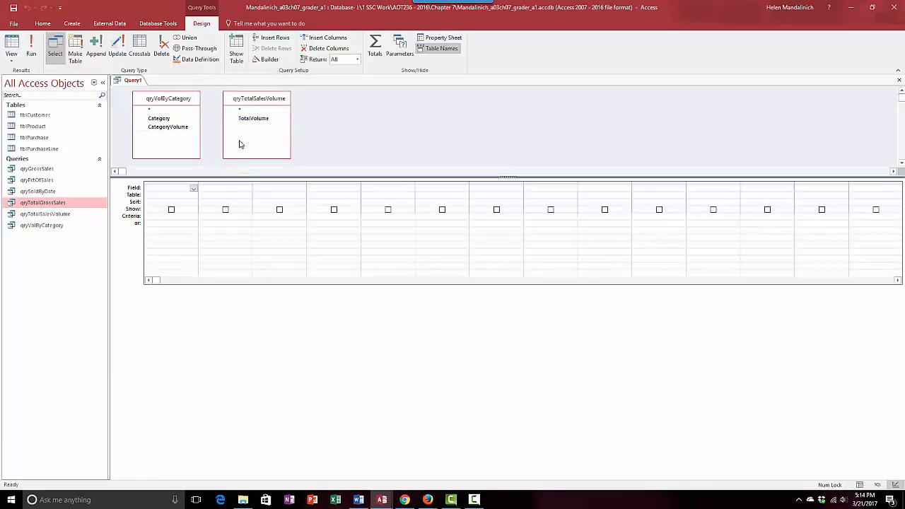
pyautogui.click(176, 191)
pyautogui.doubleClick(174, 120)
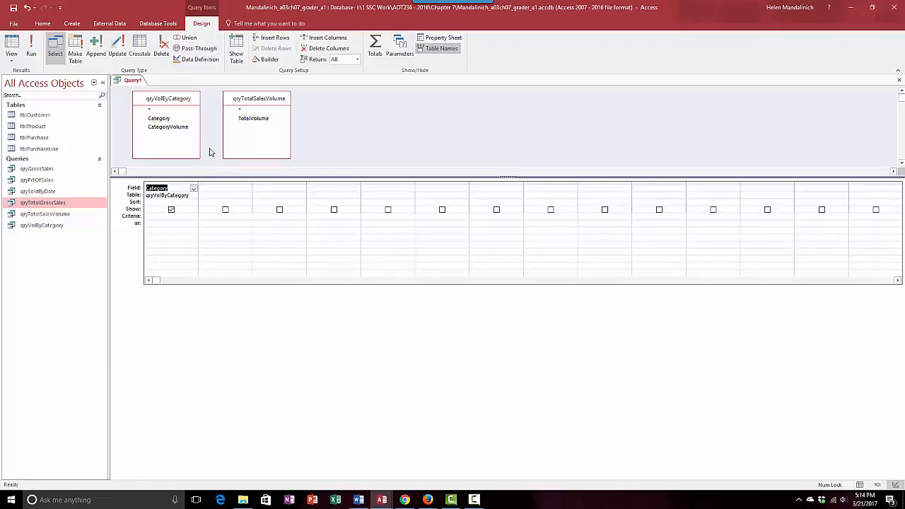
pyautogui.doubleClick(168, 127)
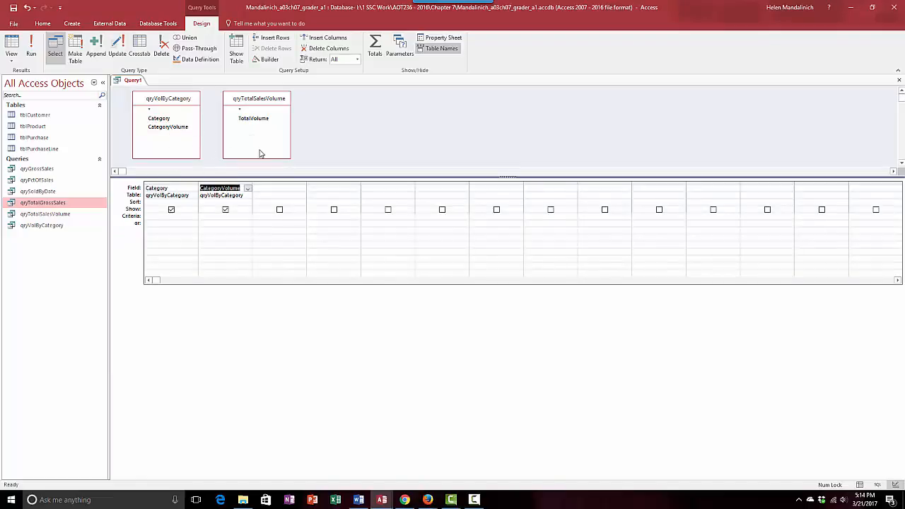
# Step: Add a calculated field PctOfSalesVolume:[CategoryVolume]/[TotalVolume] in the third column of the query
pyautogui.rightClick(267, 188)
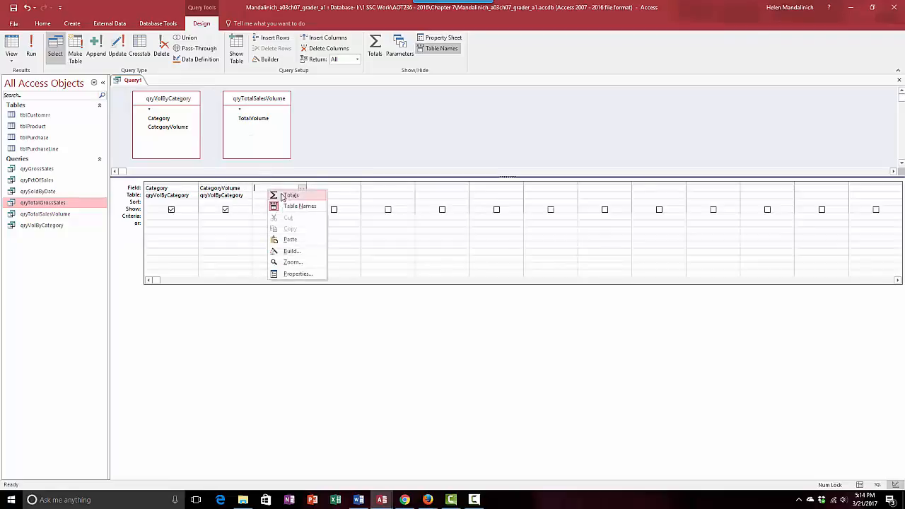
pyautogui.click(293, 262)
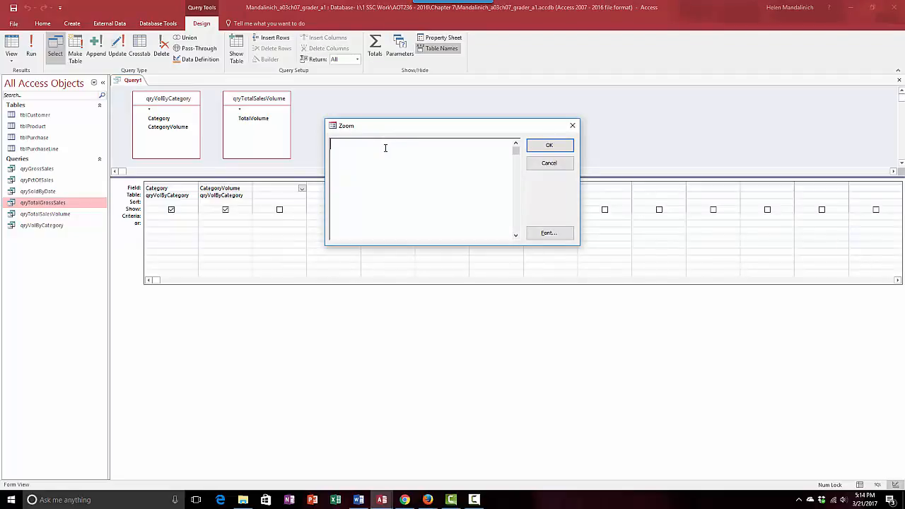
pyautogui.write('PctOfSalesVolume:[')
pyautogui.write('CategoryVolum')
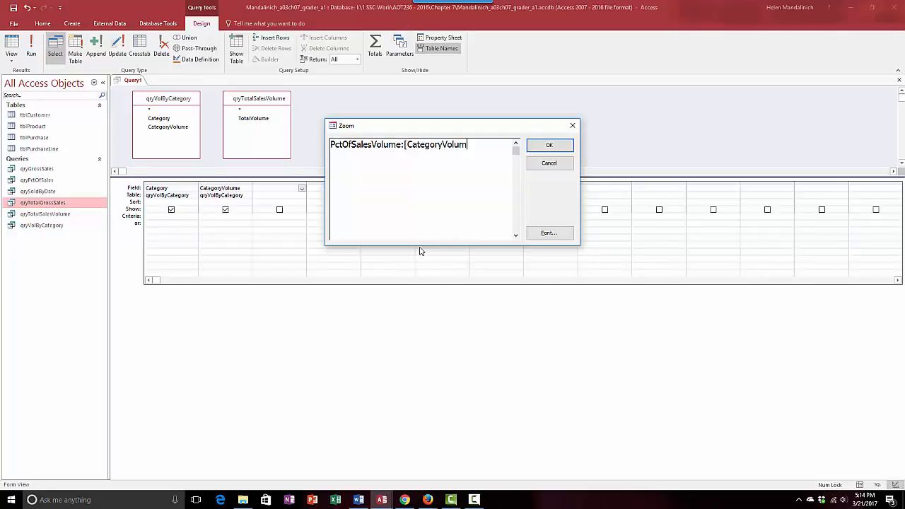
pyautogui.write('e')
pyautogui.hotkey('alt', 'Tab')
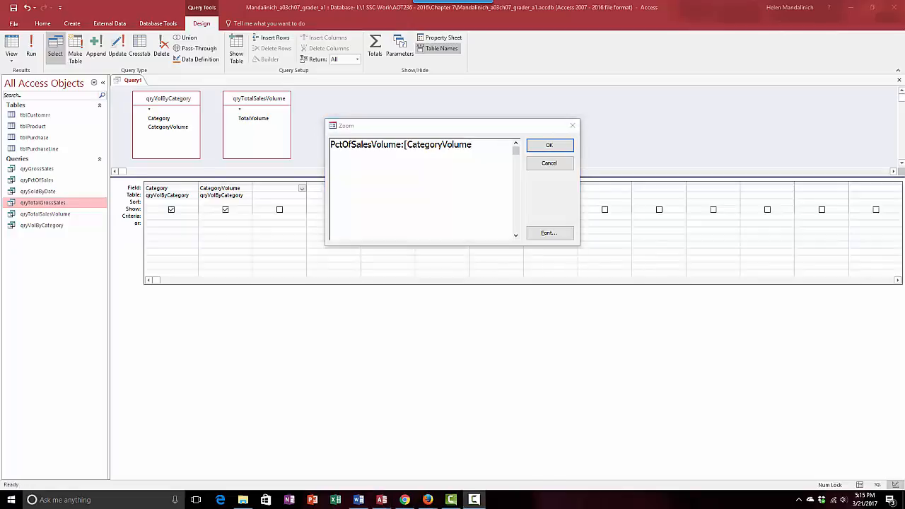
pyautogui.click(483, 144)
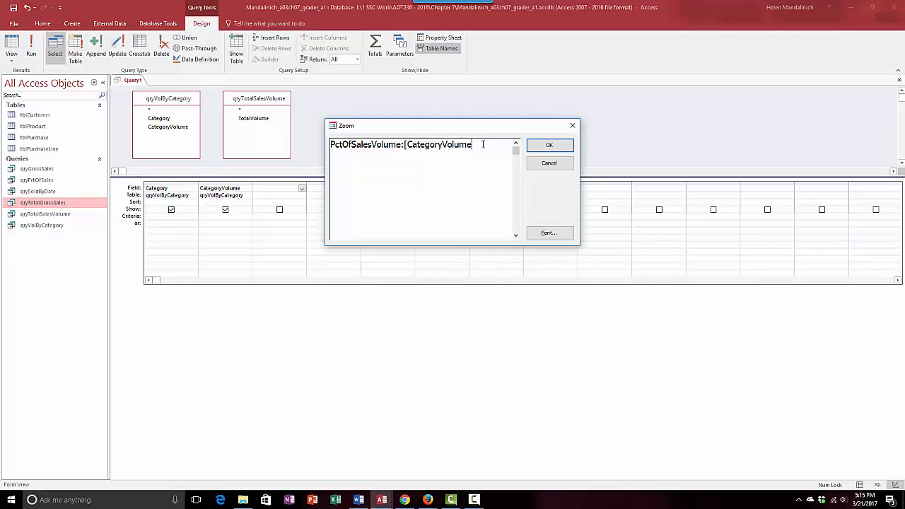
pyautogui.write(']/')
pyautogui.write('TotalVolume]')
pyautogui.click(549, 145)
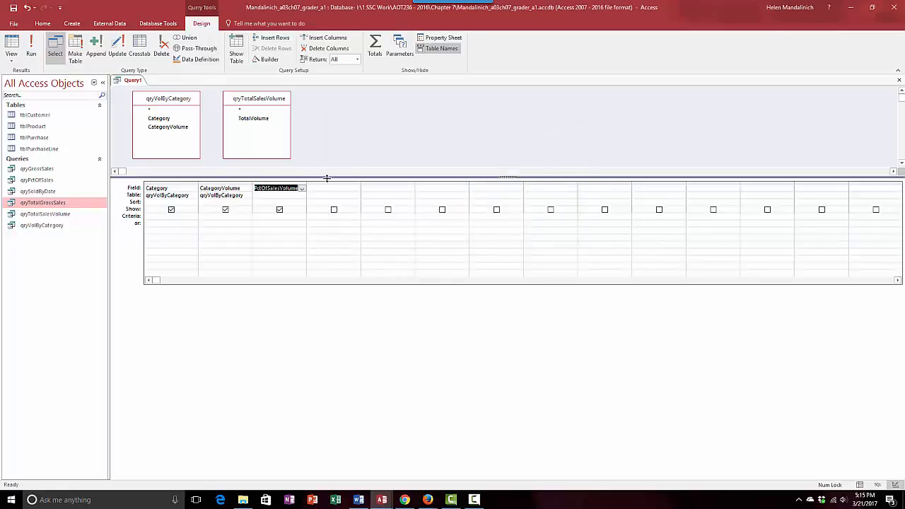
# Step: Run the query, format the PctOfSalesVolume field as Percent in the design, and run the query again
pyautogui.click(32, 48)
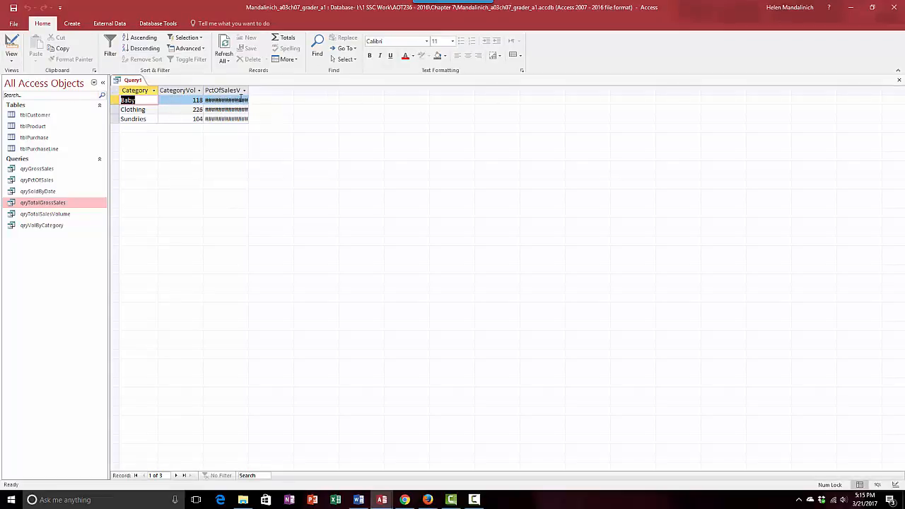
pyautogui.click(12, 45)
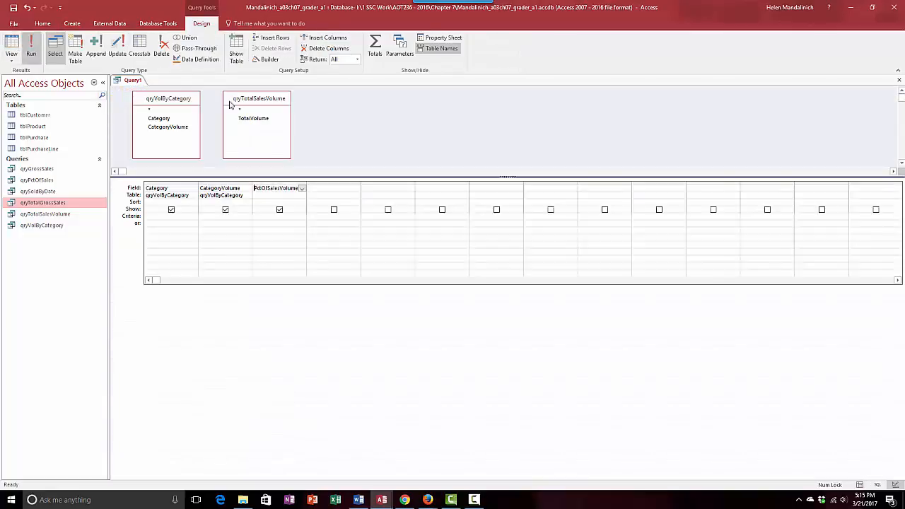
pyautogui.click(439, 37)
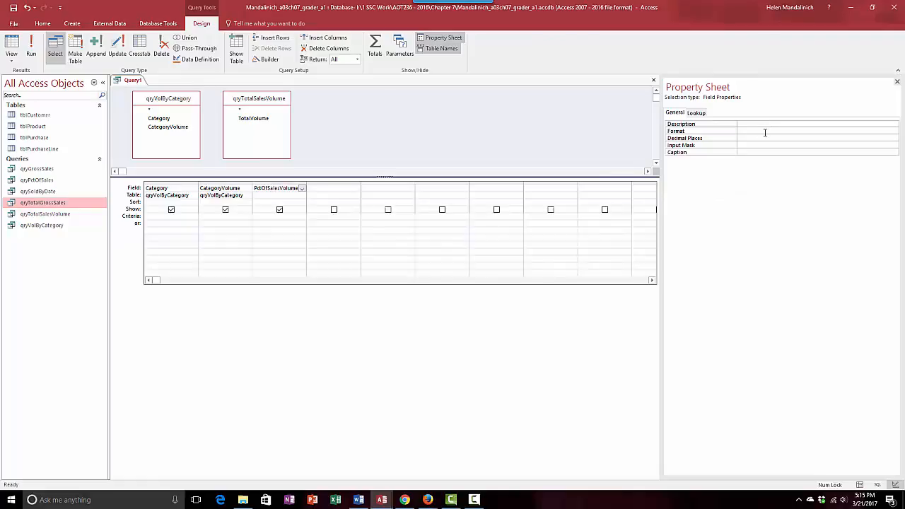
pyautogui.click(765, 130)
pyautogui.click(894, 131)
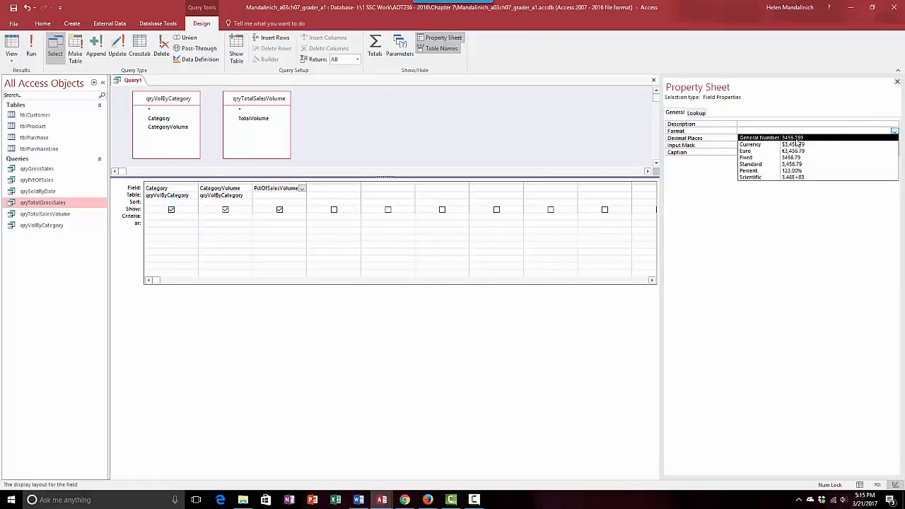
pyautogui.click(795, 170)
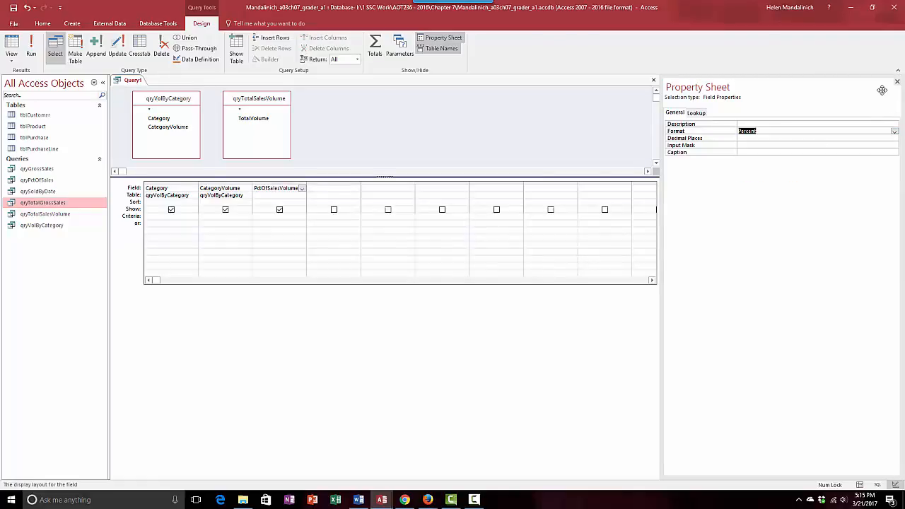
pyautogui.click(898, 81)
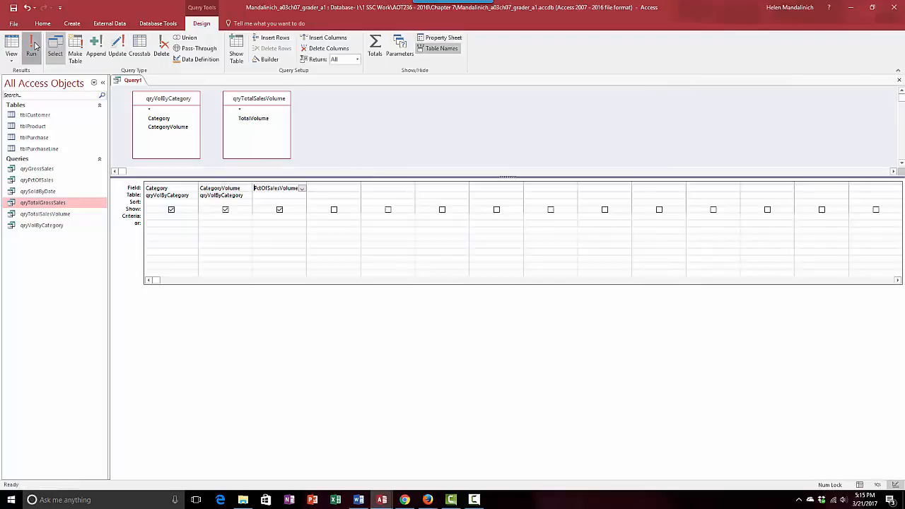
pyautogui.click(31, 48)
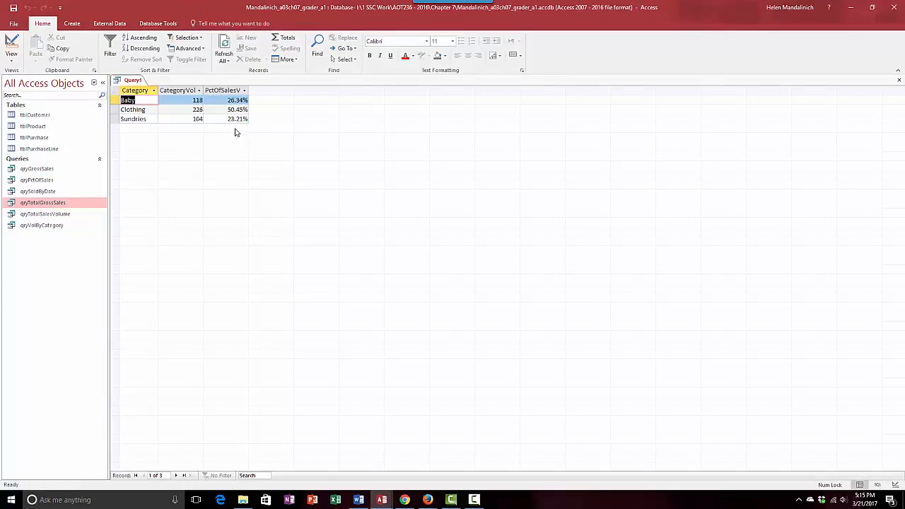
# Step: Add a total row to the query datasheet and sum the PctOfSalesVolume column
pyautogui.click(284, 38)
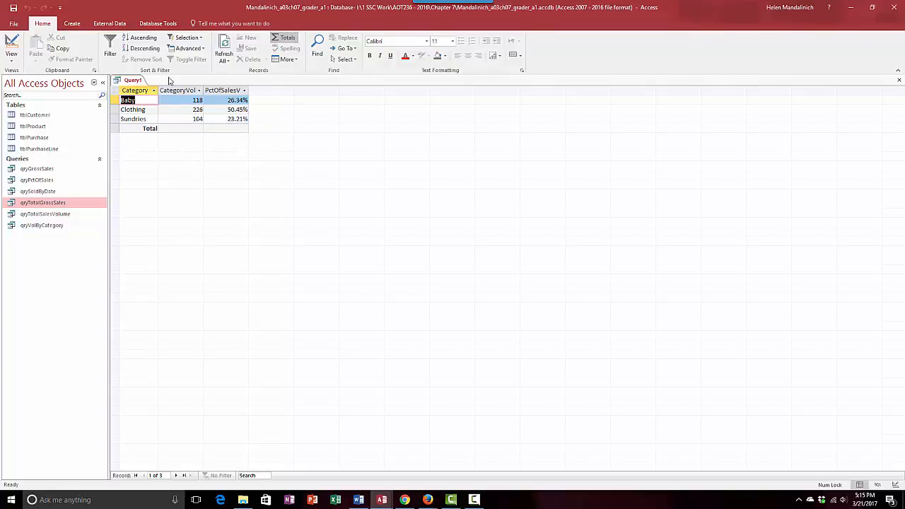
pyautogui.click(215, 130)
pyautogui.click(215, 130)
pyautogui.click(208, 128)
pyautogui.click(208, 146)
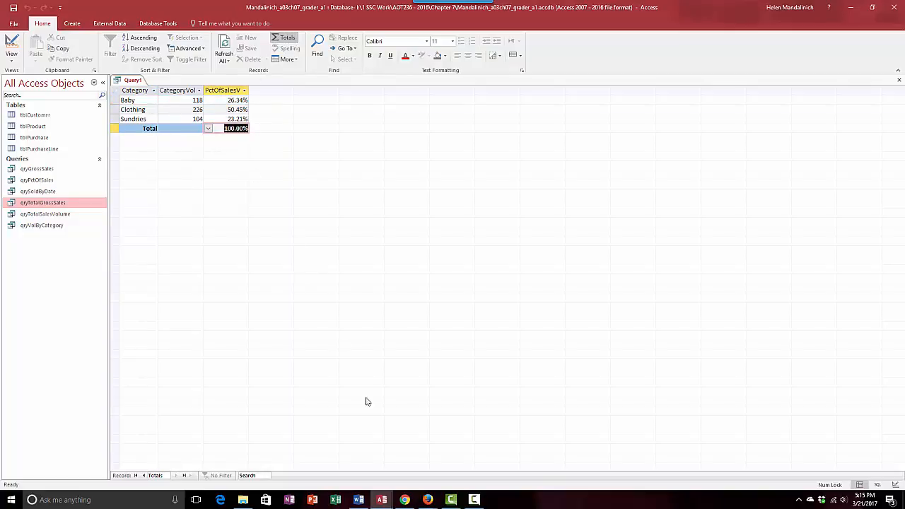
# Step: Consult the Word instructions, sum the CategoryVolume column in the total row, and compare the total with qryTotalSalesVolume
pyautogui.click(359, 499)
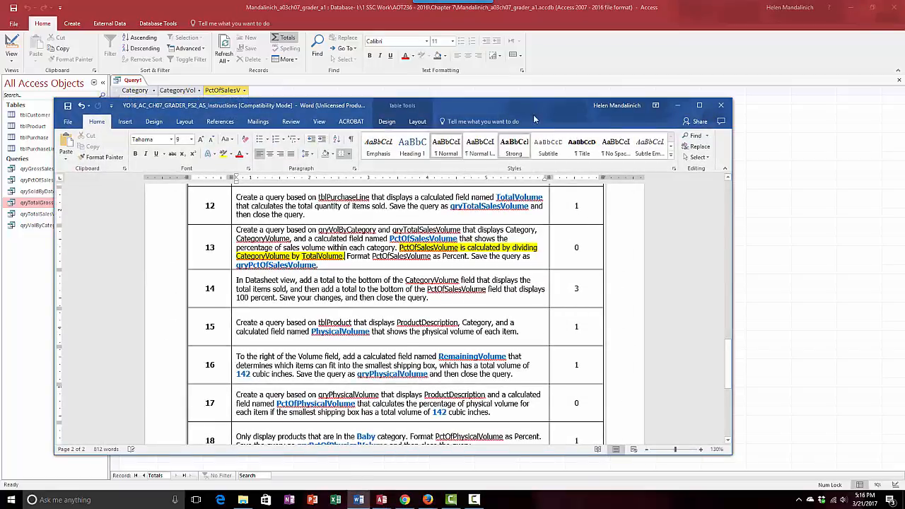
pyautogui.click(677, 105)
pyautogui.click(195, 127)
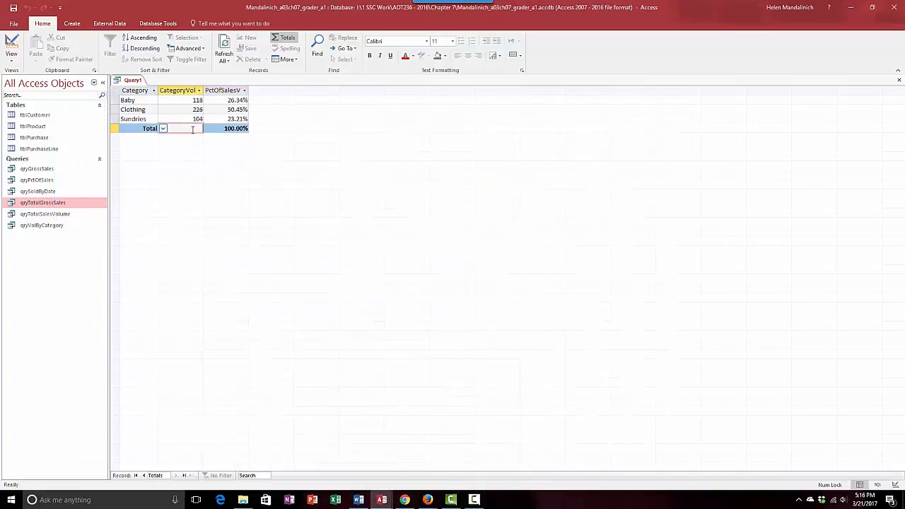
pyautogui.click(163, 128)
pyautogui.click(169, 145)
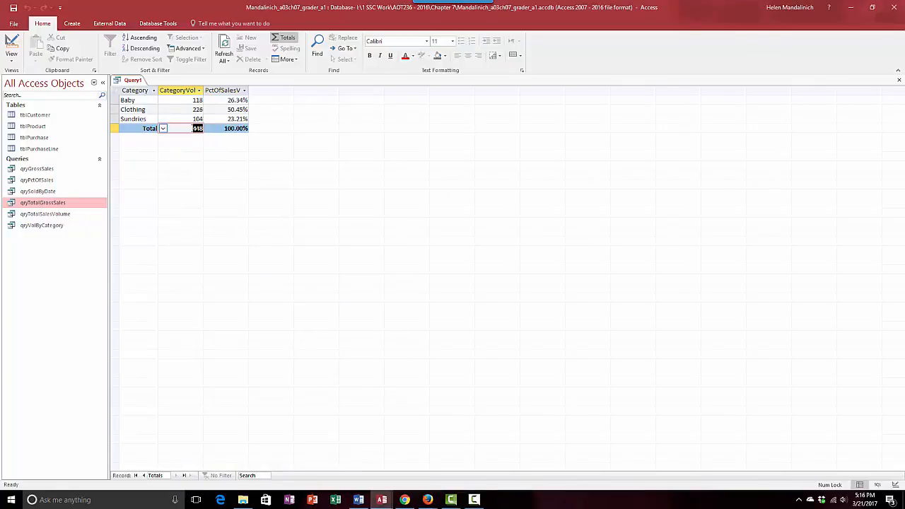
pyautogui.doubleClick(58, 215)
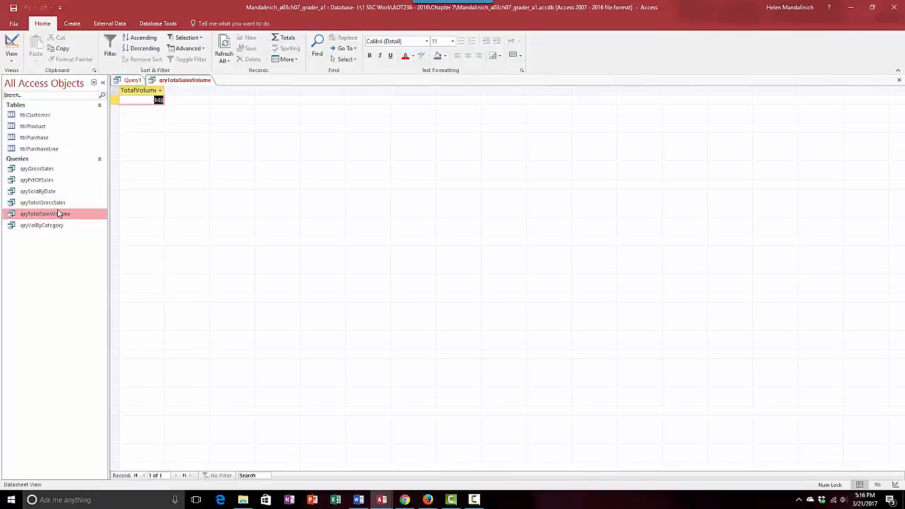
pyautogui.click(900, 81)
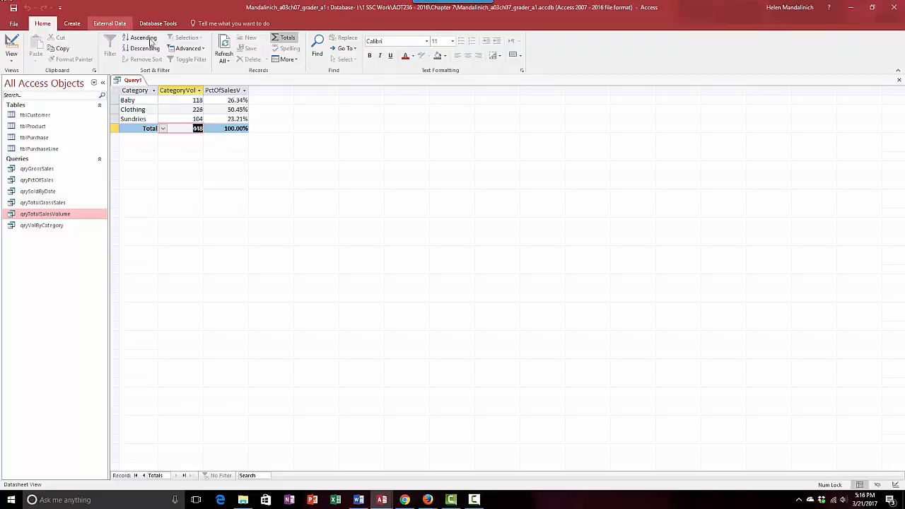
# Step: Save the query as qryPctOfSalesVolume and close it
pyautogui.click(14, 8)
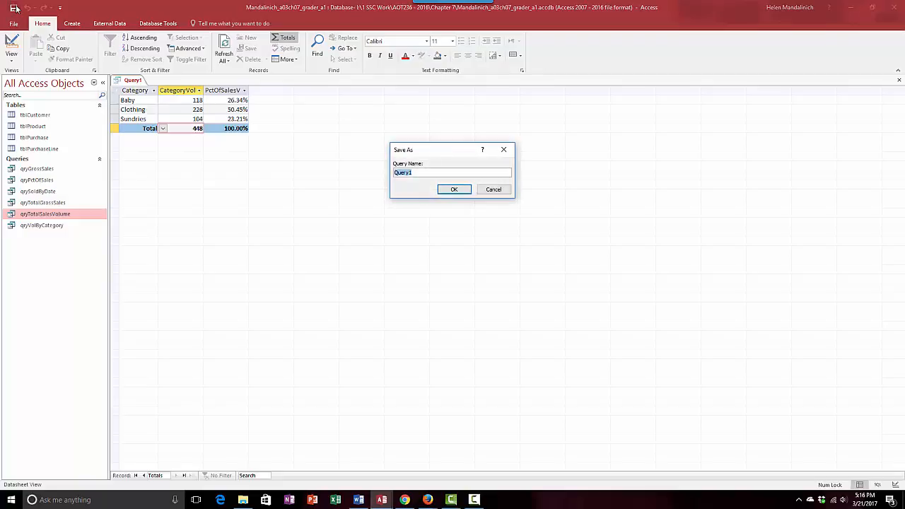
pyautogui.write('qryPctOfSalesVolume')
pyautogui.click(454, 189)
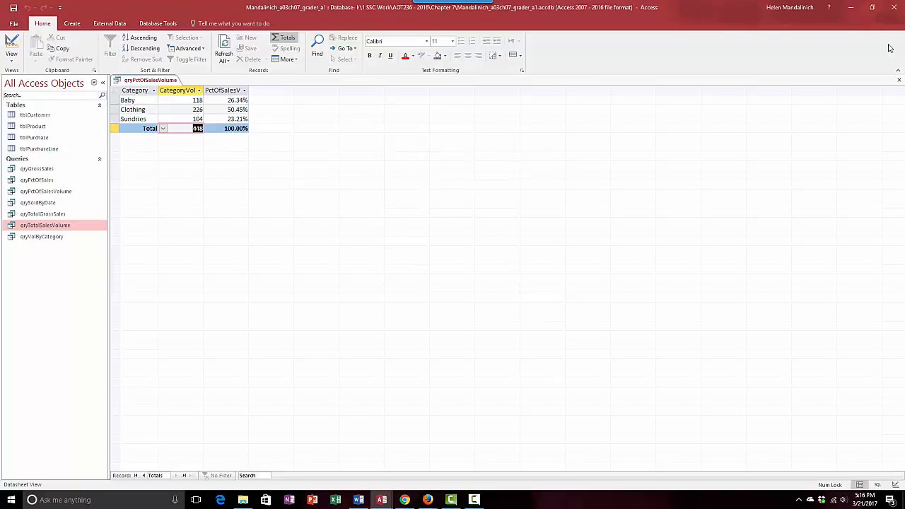
pyautogui.click(899, 81)
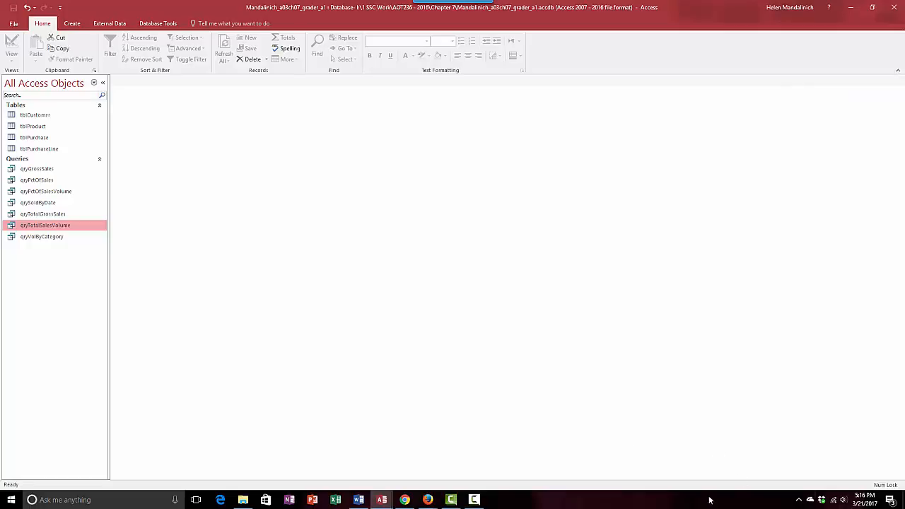
# Step: Read instruction steps 15 to 18 in the Word document, then return to the Access database
pyautogui.click(358, 500)
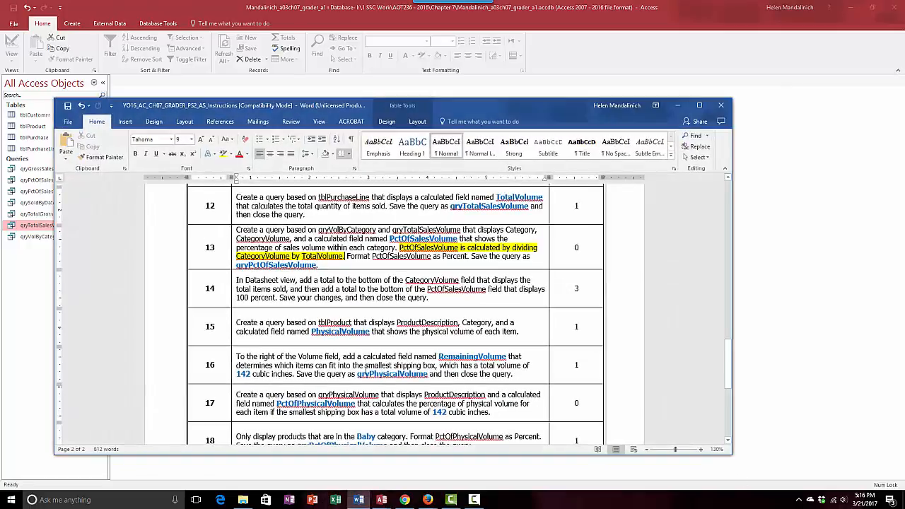
pyautogui.scroll(-2, 365, 372)
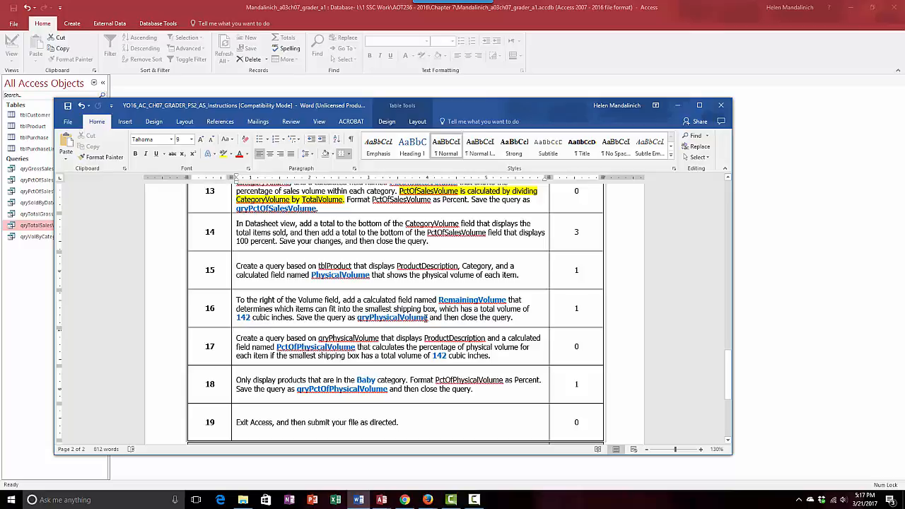
pyautogui.click(678, 105)
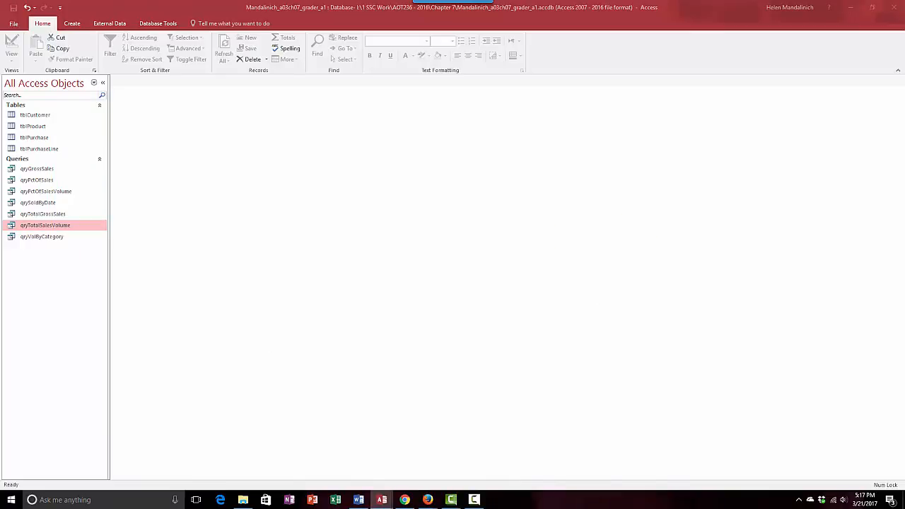
# Step: Create a new query in Design view based on the tblProduct table
pyautogui.click(72, 24)
pyautogui.click(139, 49)
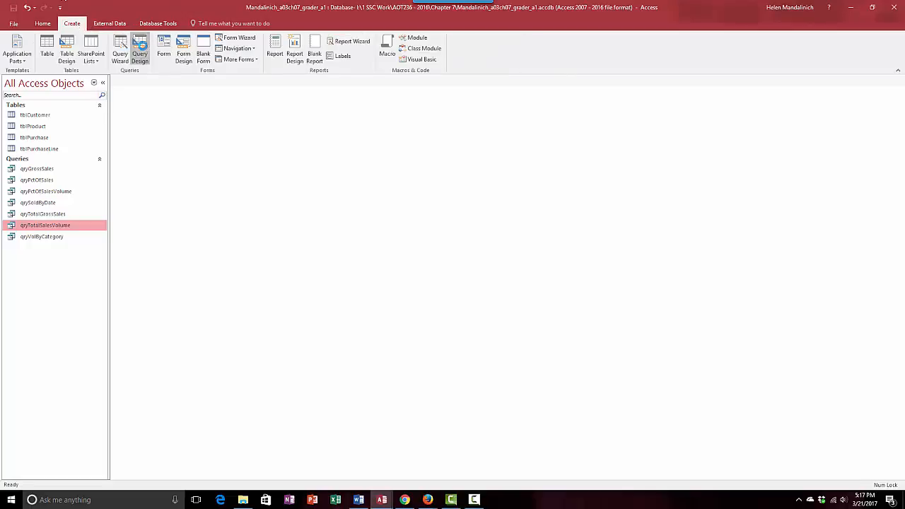
pyautogui.moveTo(450, 246); pyautogui.dragTo(322, 87)
pyautogui.click(272, 123)
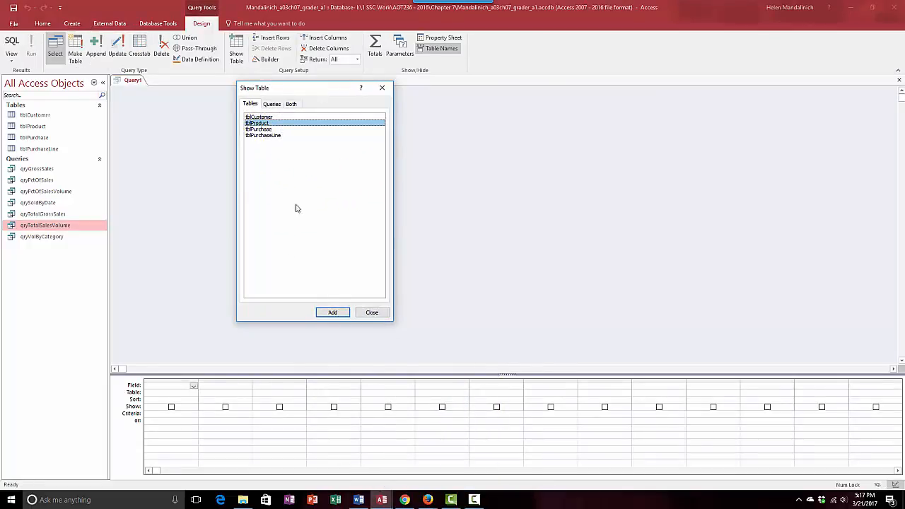
pyautogui.click(333, 312)
pyautogui.click(372, 312)
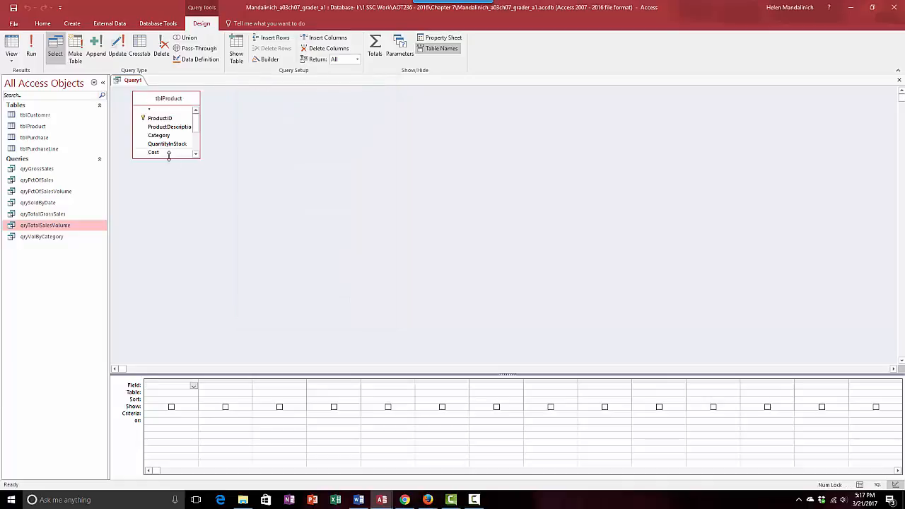
# Step: Enlarge the tblProduct field list to show all its fields, and add ProductDescription and Category to the query grid
pyautogui.moveTo(168, 158); pyautogui.dragTo(183, 224)
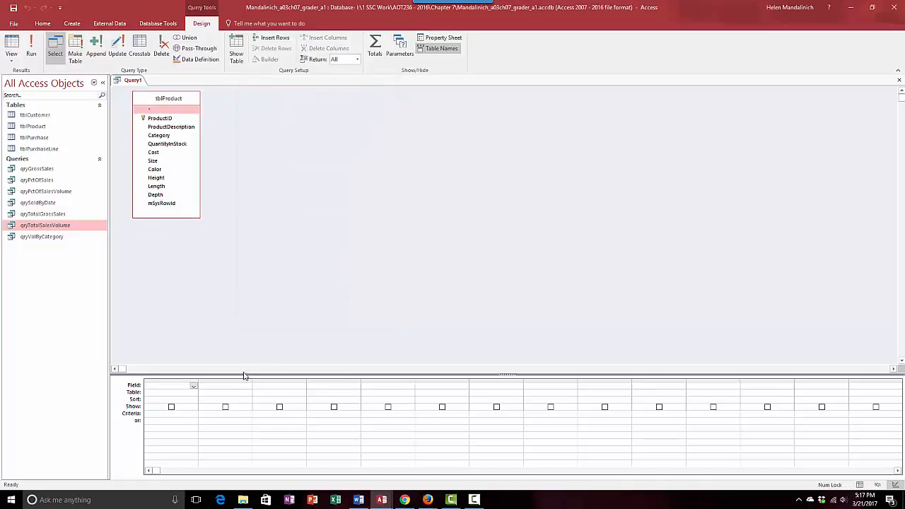
pyautogui.moveTo(242, 374); pyautogui.dragTo(241, 237)
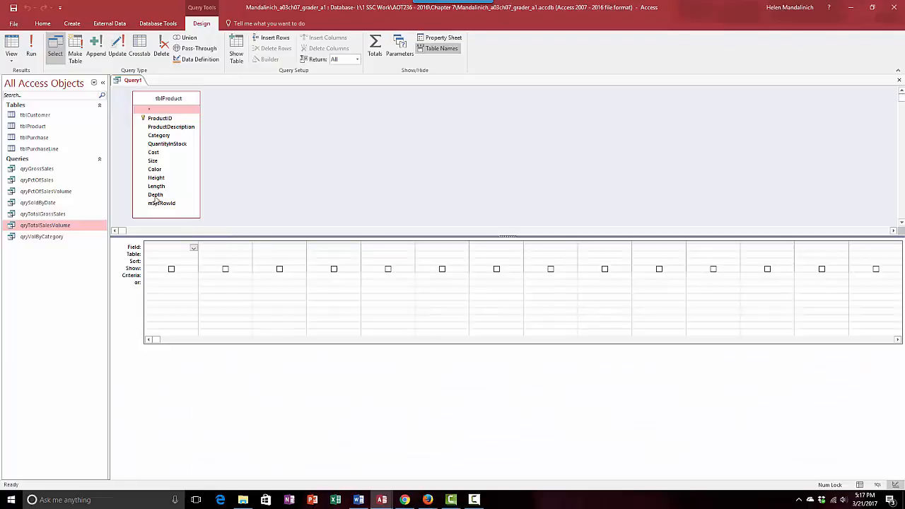
pyautogui.doubleClick(165, 128)
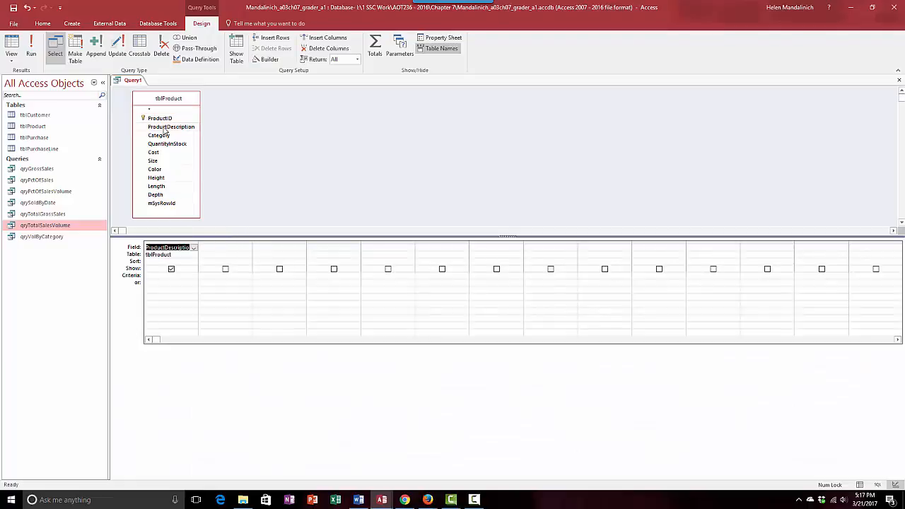
pyautogui.doubleClick(166, 135)
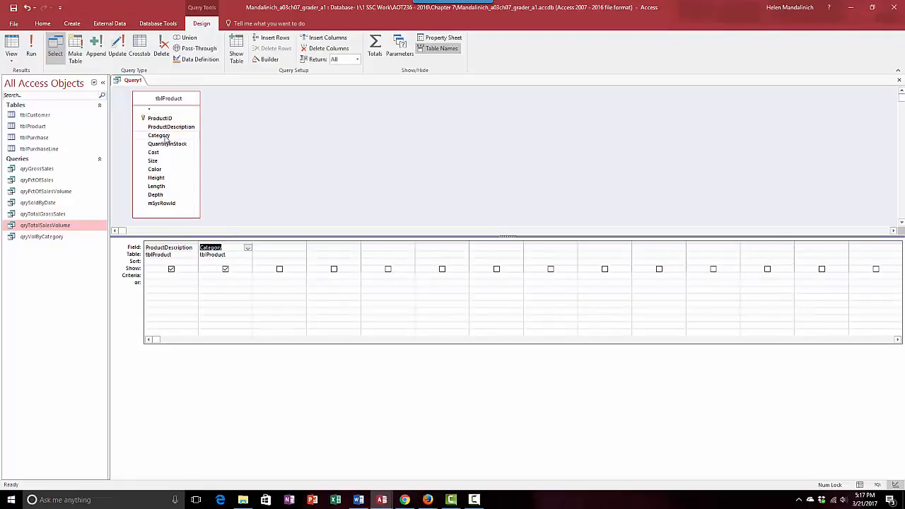
# Step: Add the calculated field PhysicalVolume:[Height]*[Length]*[Depth] in the column after Category
pyautogui.rightClick(277, 248)
pyautogui.click(302, 320)
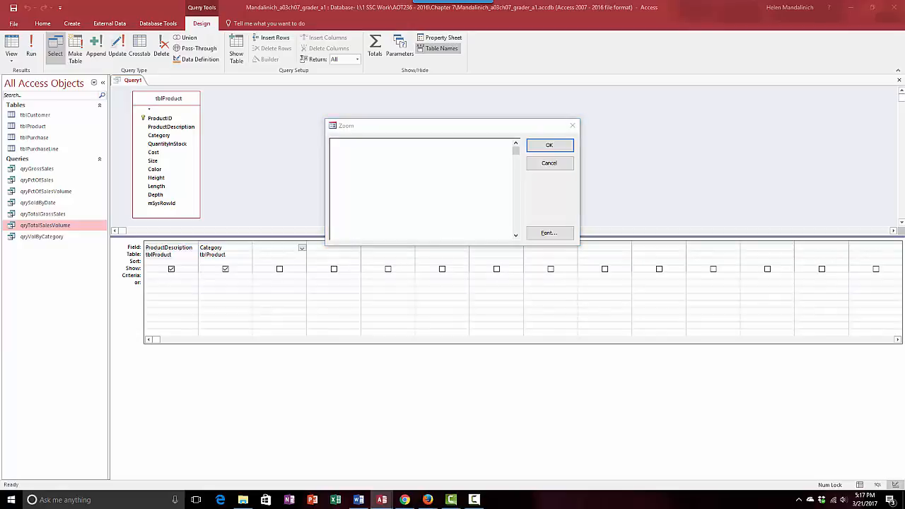
pyautogui.click(355, 152)
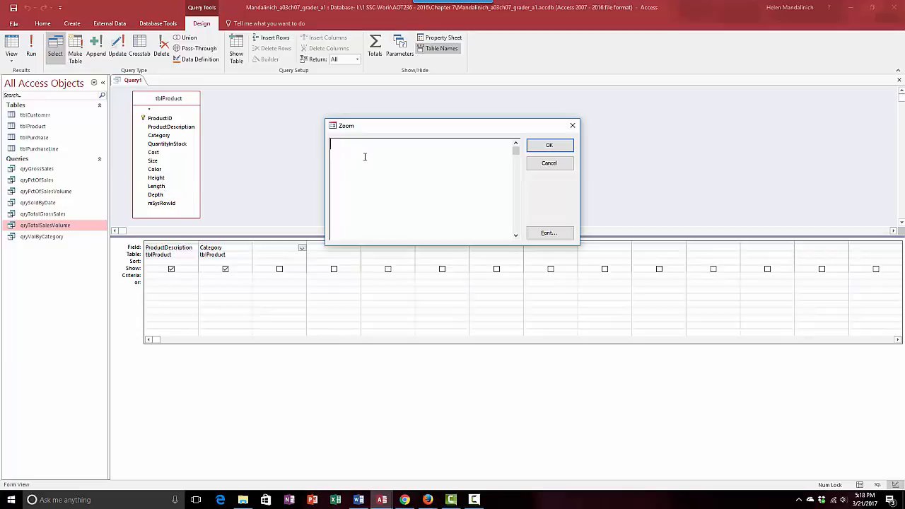
pyautogui.write('PhysicalVolume:[Height')
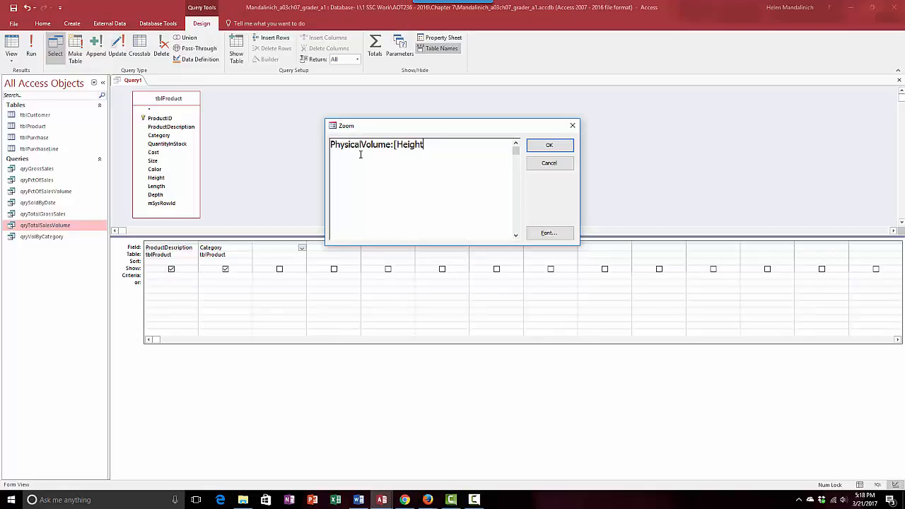
pyautogui.write(']*[Length]*[Depth')
pyautogui.click(543, 146)
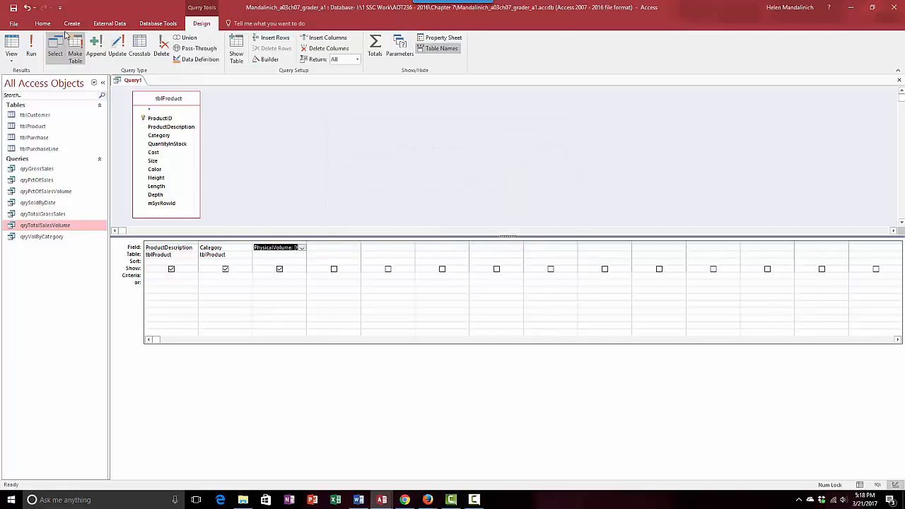
# Step: Run the query, fit all three datasheet columns to their contents, and look through the records
pyautogui.click(31, 48)
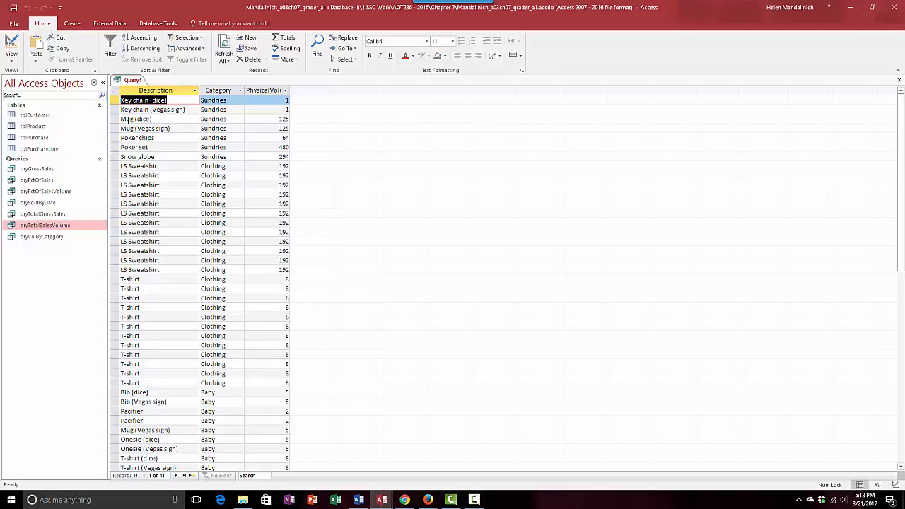
pyautogui.click(165, 91)
pyautogui.moveTo(167, 91)
pyautogui.mouseDown()
pyautogui.moveTo(274, 93)
pyautogui.moveTo(183, 93)
pyautogui.mouseUp()
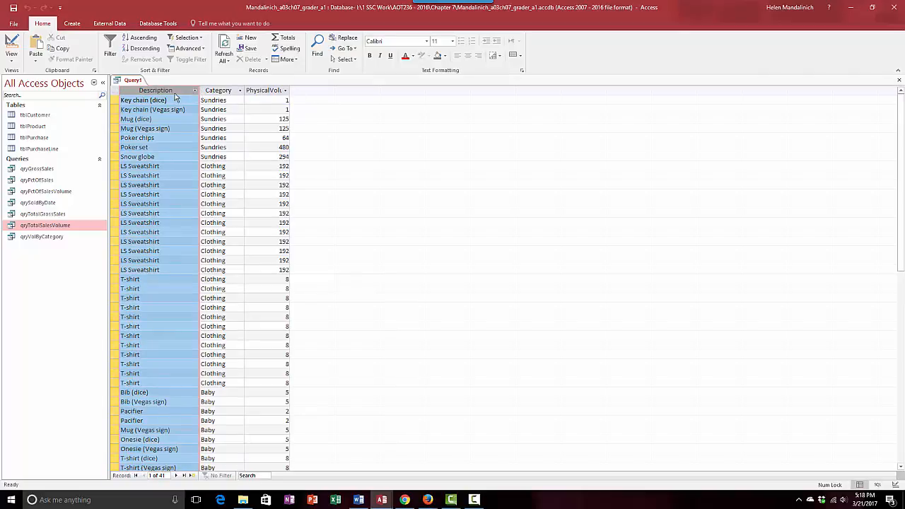
pyautogui.click(269, 90)
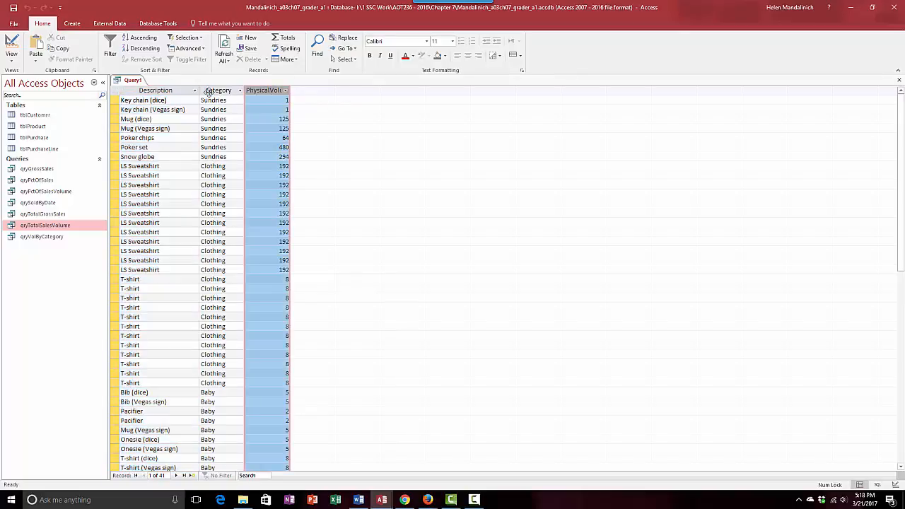
pyautogui.keyDown('shift'); pyautogui.click(177, 91); pyautogui.keyUp('shift')
pyautogui.doubleClick(288, 90)
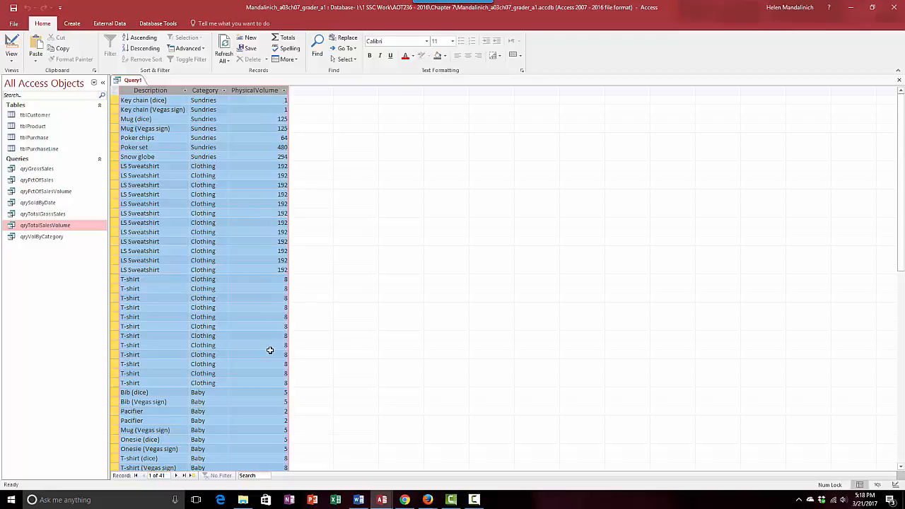
pyautogui.scroll(-4, 276, 347)
pyautogui.scroll(5, 275, 347)
# Step: Return to Design view and add the calculated field RemainingVolume:142-[PhysicalVolume] after PhysicalVolume
pyautogui.click(12, 44)
pyautogui.click(319, 242)
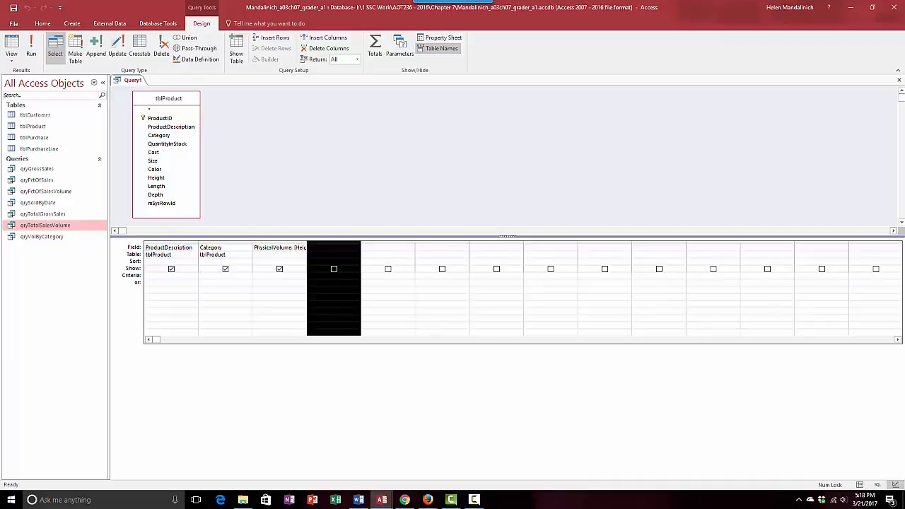
pyautogui.click(320, 246)
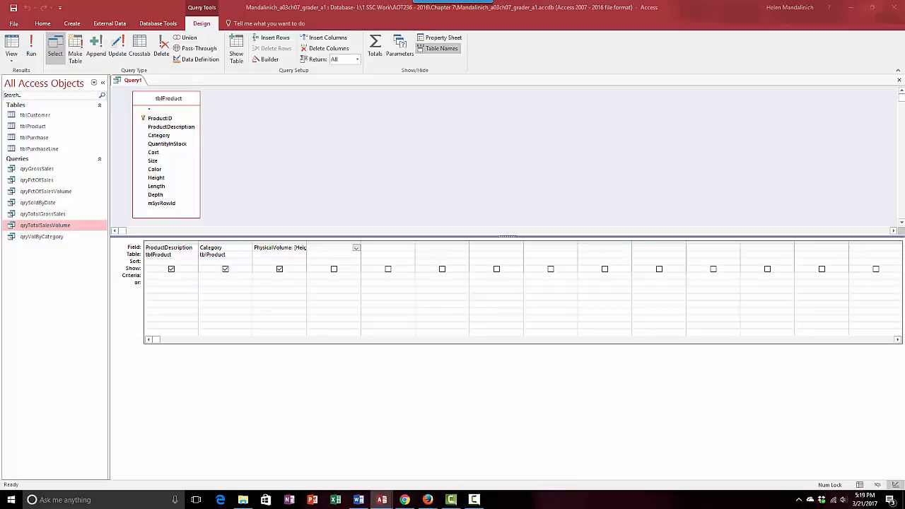
pyautogui.click(325, 249)
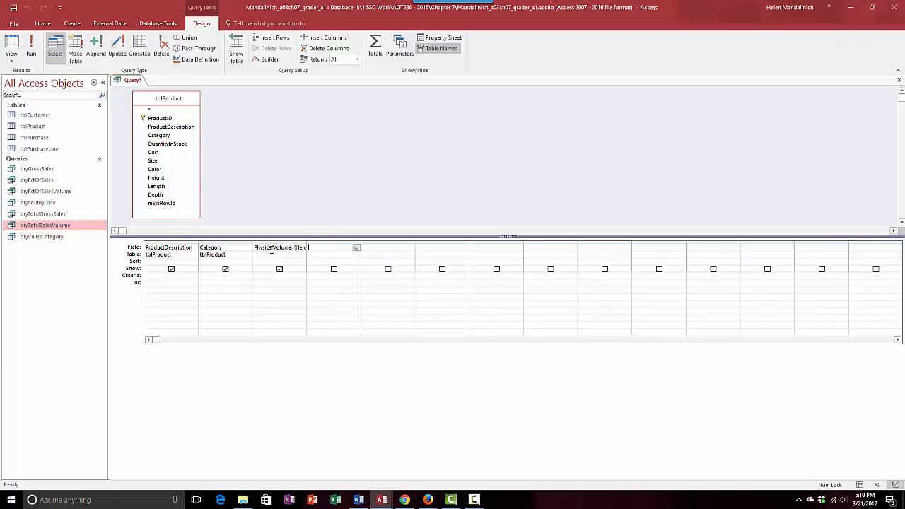
pyautogui.rightClick(309, 247)
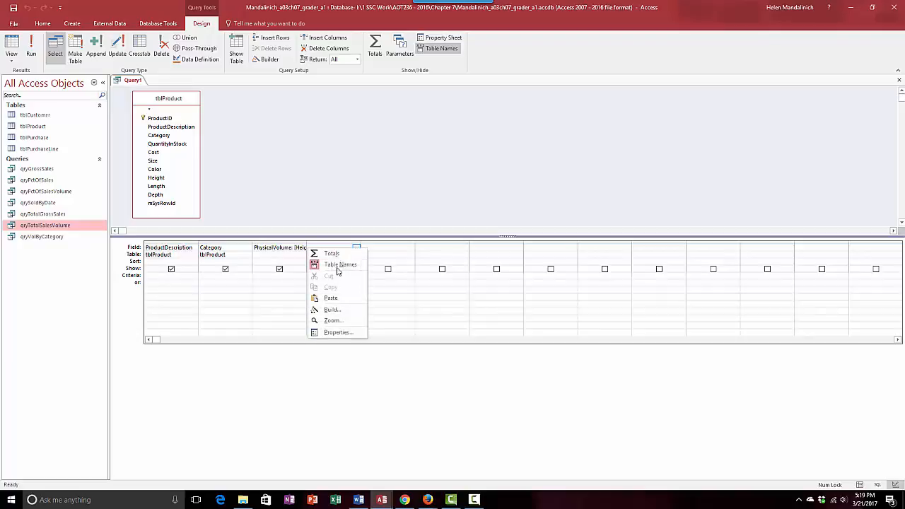
pyautogui.click(338, 320)
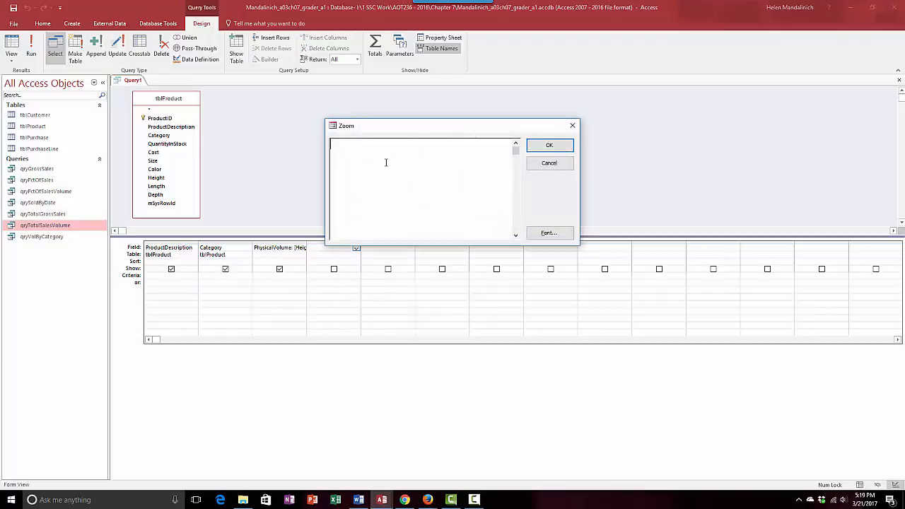
pyautogui.write('RemainingVolume')
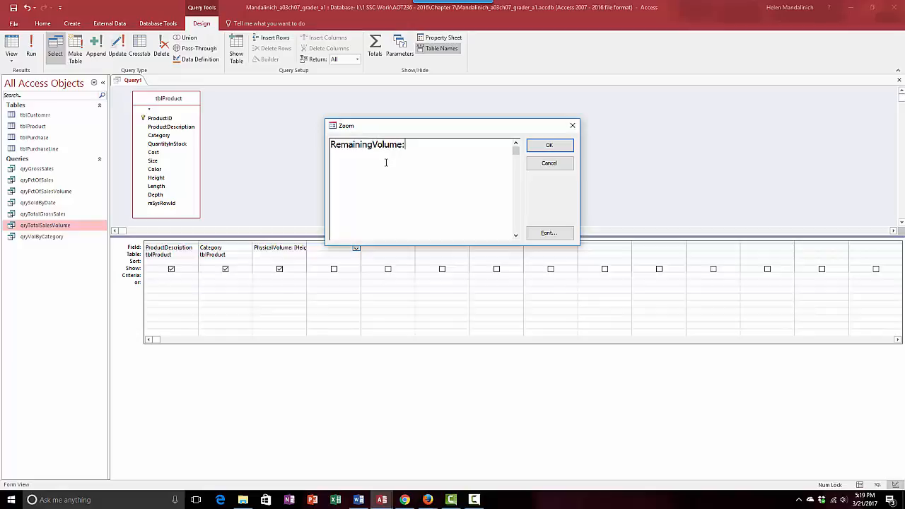
pyautogui.write(':142-[PhysicalVolume]')
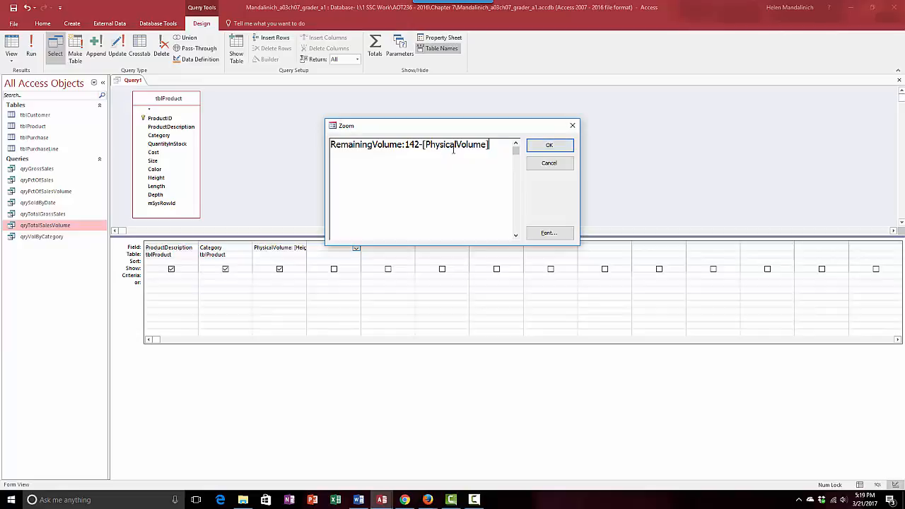
pyautogui.click(546, 145)
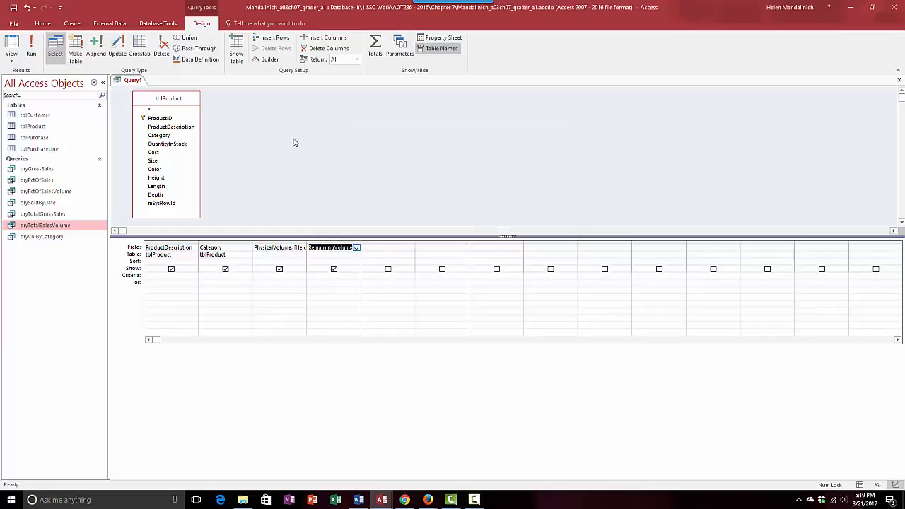
# Step: Run the query, check the RemainingVolume results for items too large for the box, and return to Design view
pyautogui.click(36, 56)
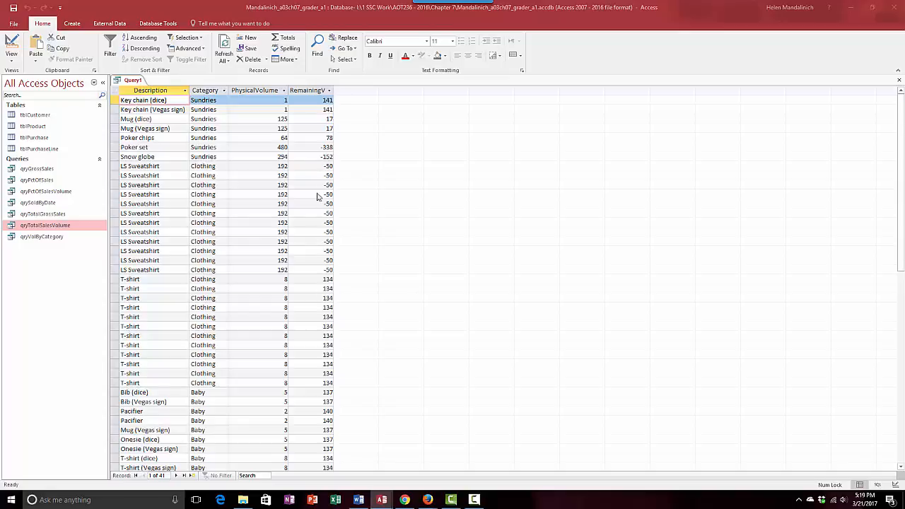
pyautogui.click(324, 156)
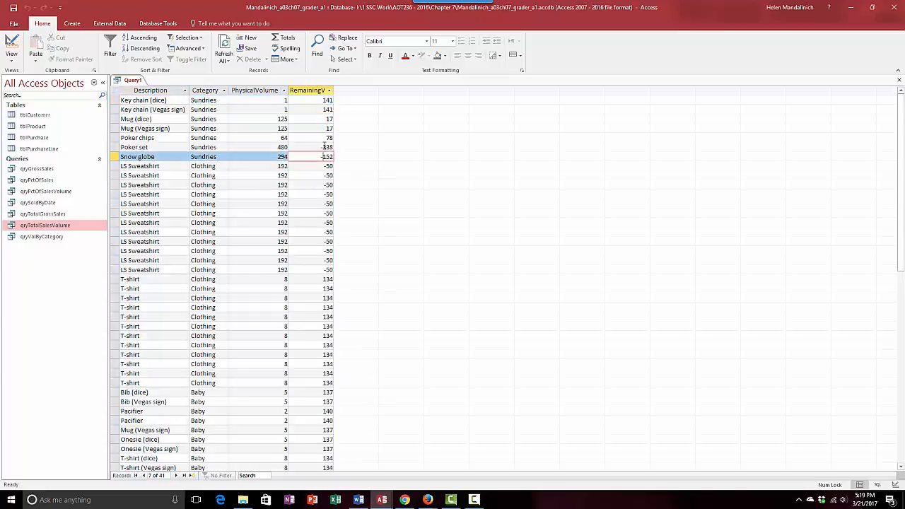
pyautogui.click(323, 147)
pyautogui.click(316, 210)
pyautogui.click(312, 277)
pyautogui.click(324, 194)
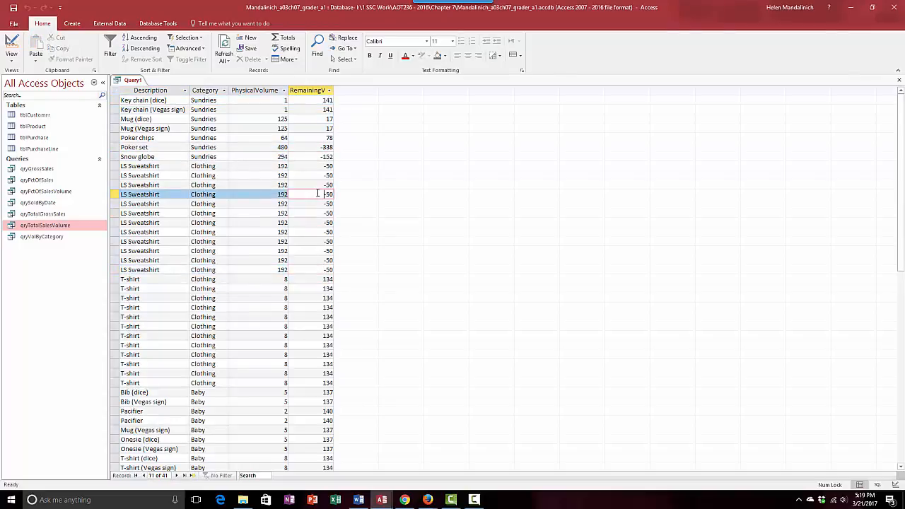
pyautogui.click(11, 46)
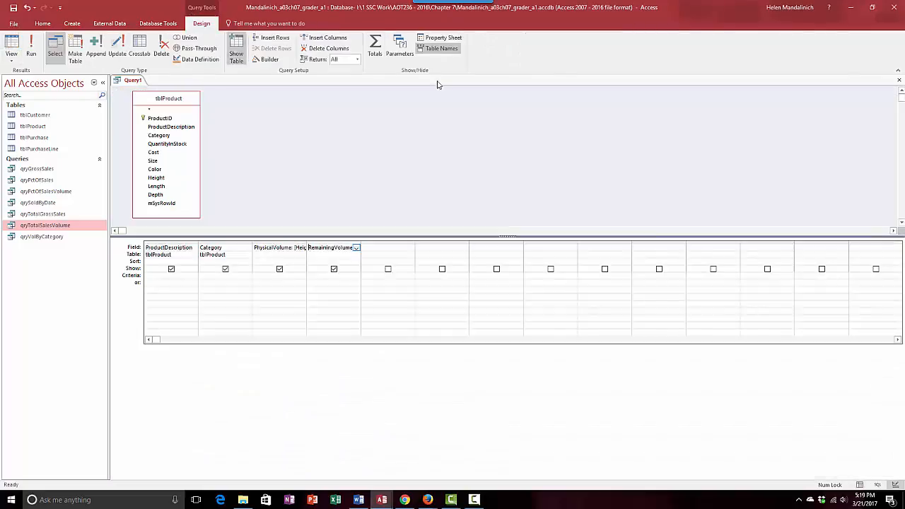
# Step: Check the required query name in step 16 of the Word instructions and save the query as qryPhysicalVolume
pyautogui.click(358, 499)
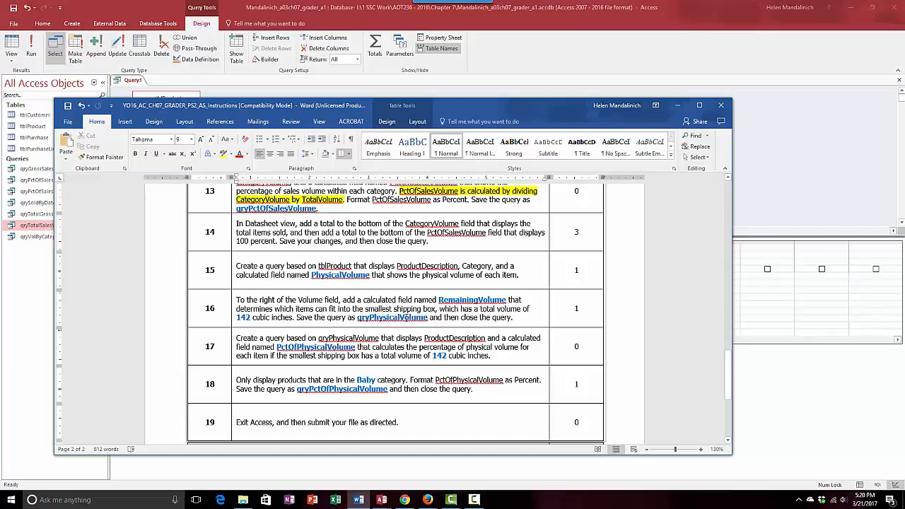
pyautogui.click(677, 106)
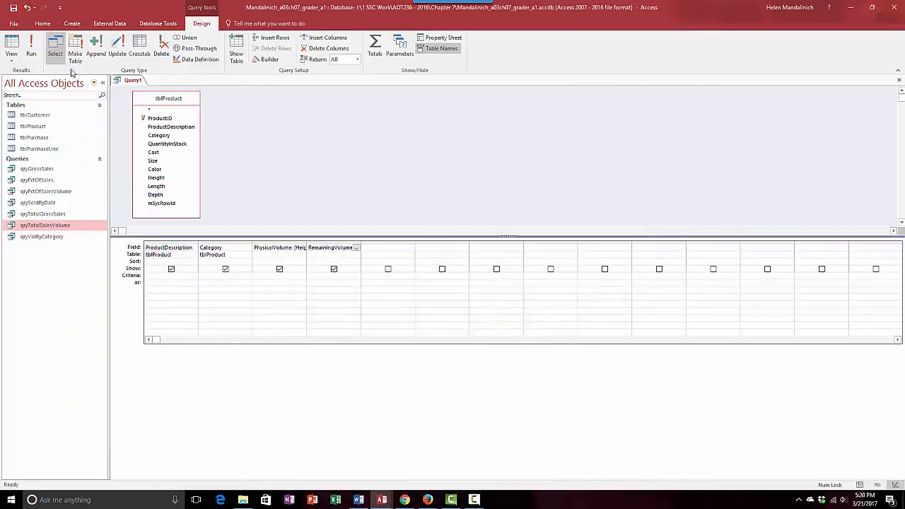
pyautogui.click(13, 7)
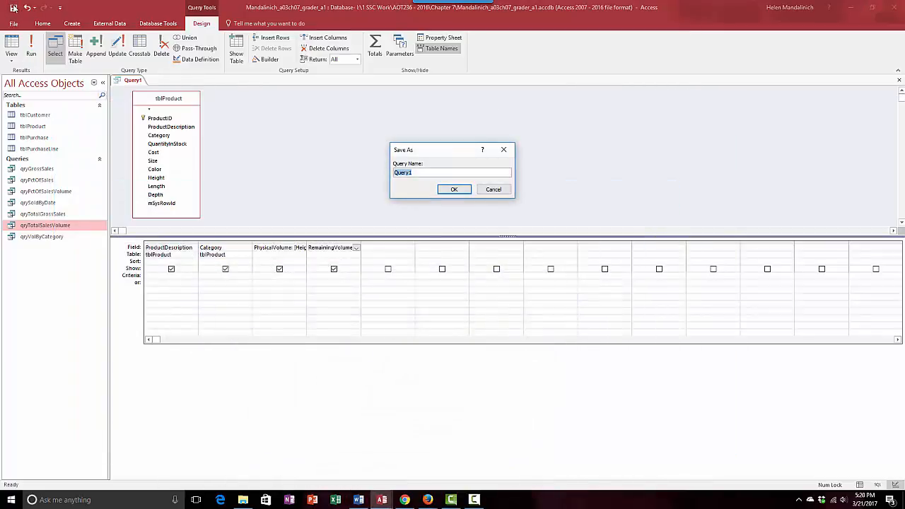
pyautogui.write('qr')
pyautogui.write('ysic')
pyautogui.press('BackSpace')
pyautogui.press('BackSpace')
pyautogui.press('BackSpace')
pyautogui.press('BackSpace')
pyautogui.press('BackSpace')
pyautogui.press('BackSpace')
pyautogui.press('BackSpace')
pyautogui.click(453, 189)
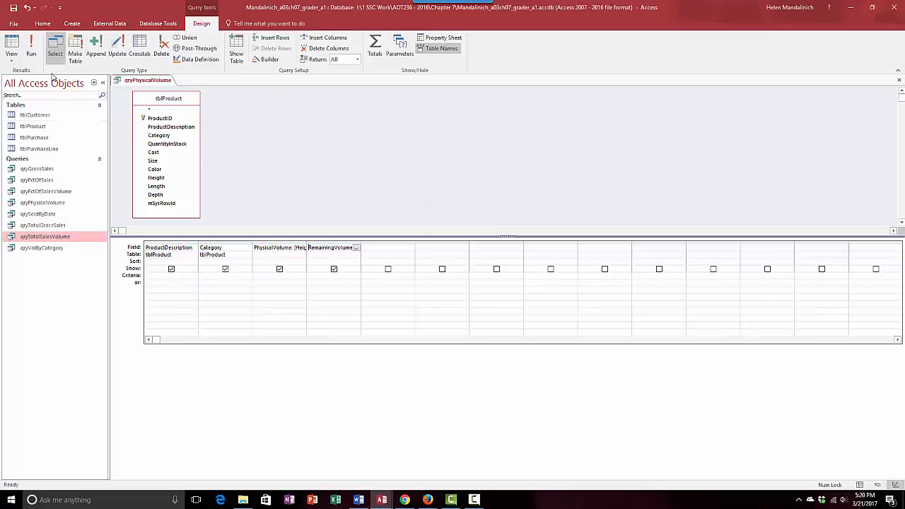
# Step: Close qryPhysicalVolume after viewing its datasheet, and switch to the Word instructions
pyautogui.click(8, 42)
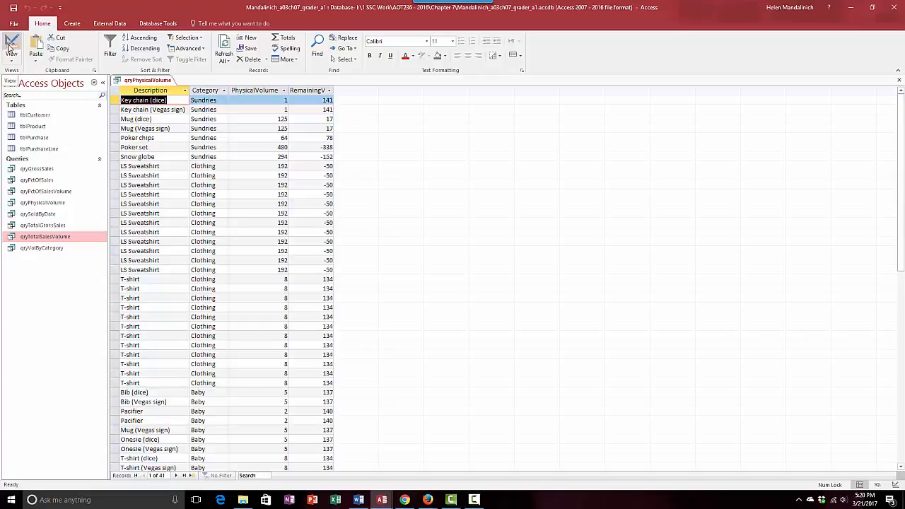
pyautogui.click(8, 42)
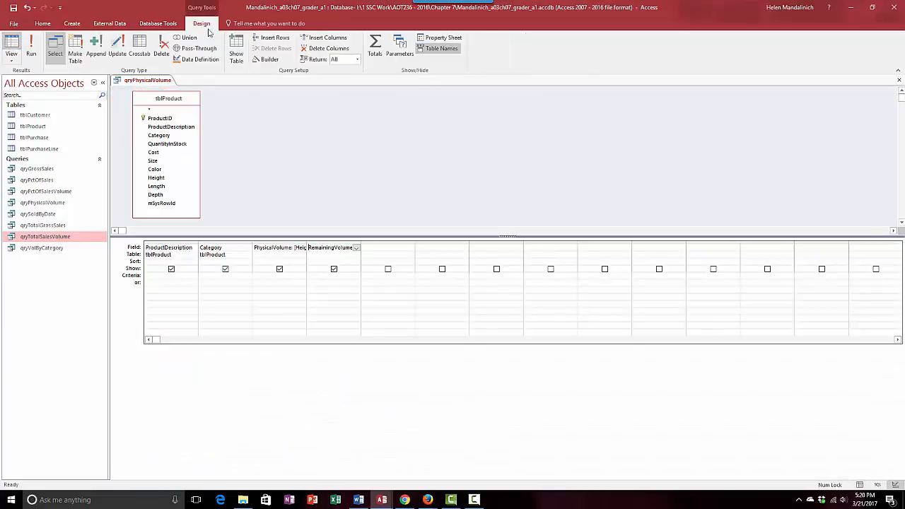
pyautogui.click(898, 80)
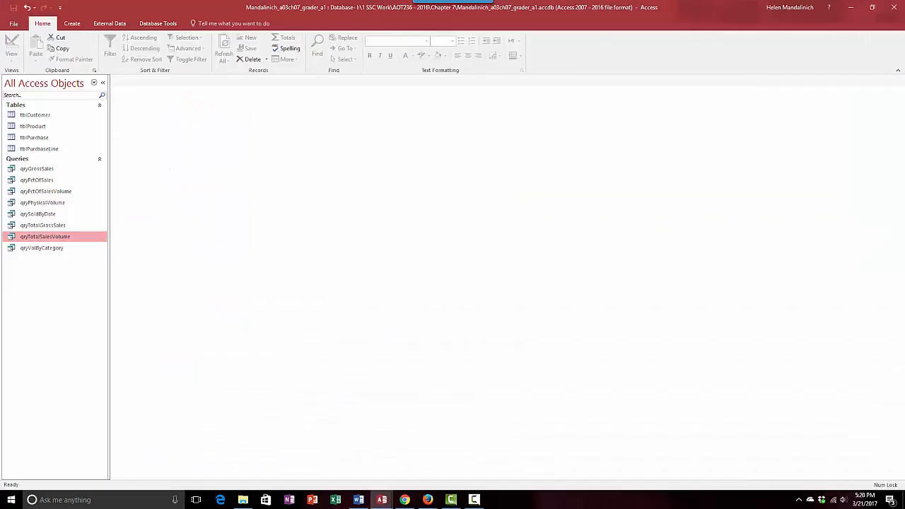
pyautogui.click(359, 499)
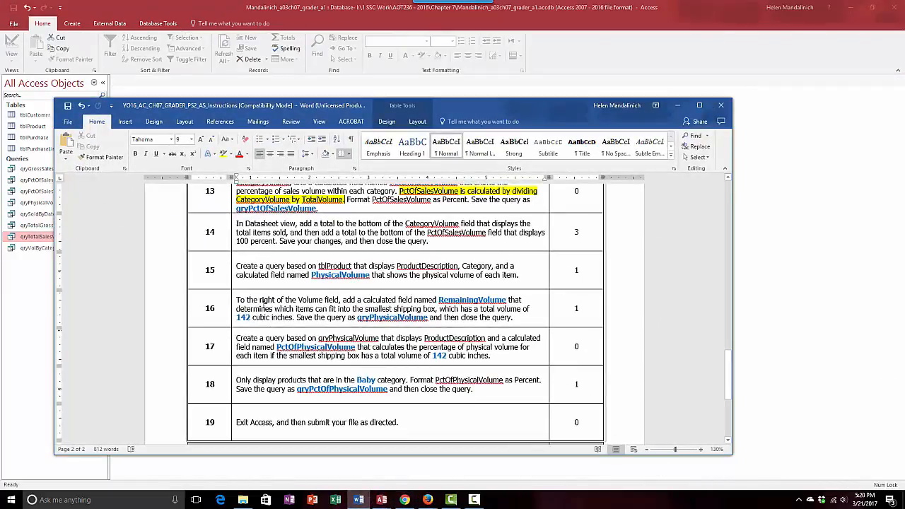
# Step: Read steps 17 to 19 of the Word instructions and return to Access with the Word window minimized
pyautogui.scroll(-2, 289, 333)
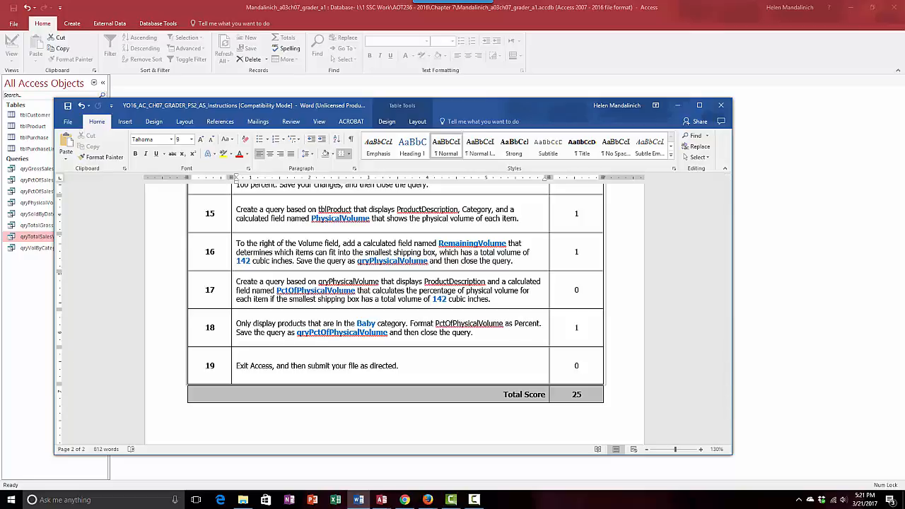
pyautogui.hotkey('alt', 'Tab')
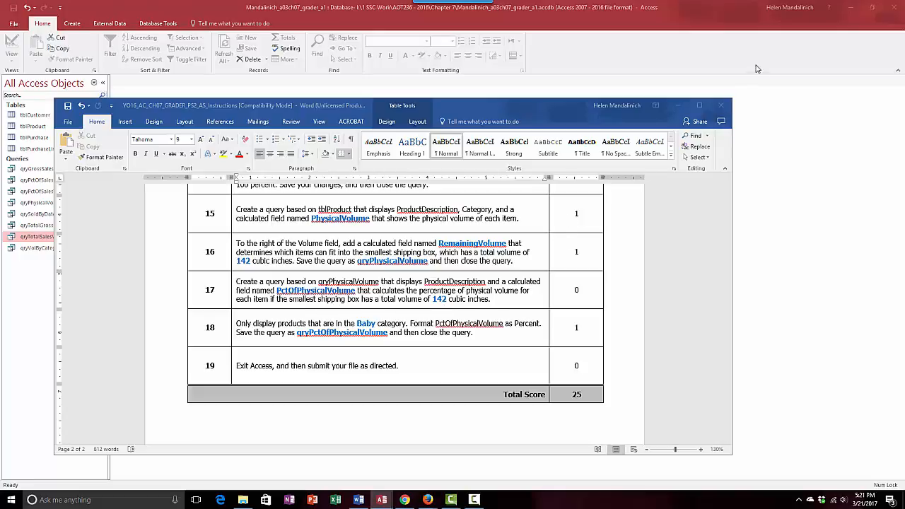
pyautogui.click(677, 105)
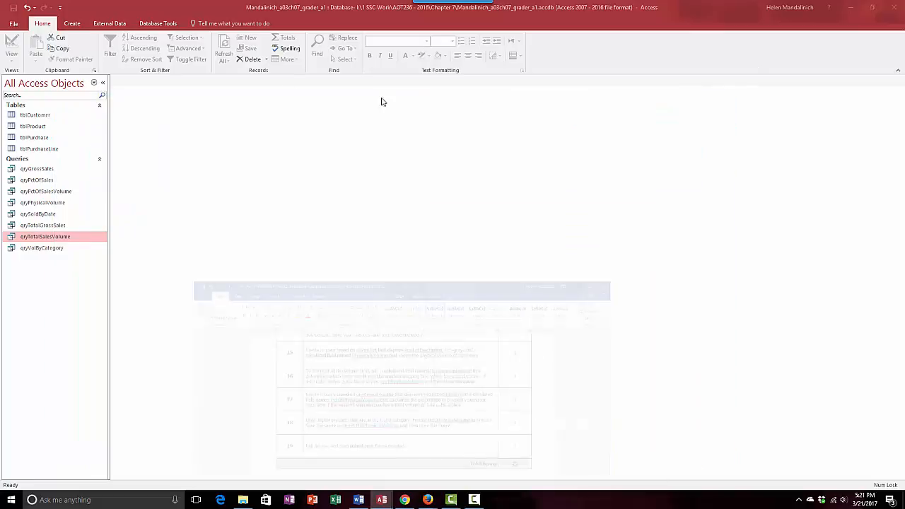
# Step: Create a new query in Design view based on qryPhysicalVolume and add its ProductDescription field
pyautogui.click(78, 26)
pyautogui.click(140, 53)
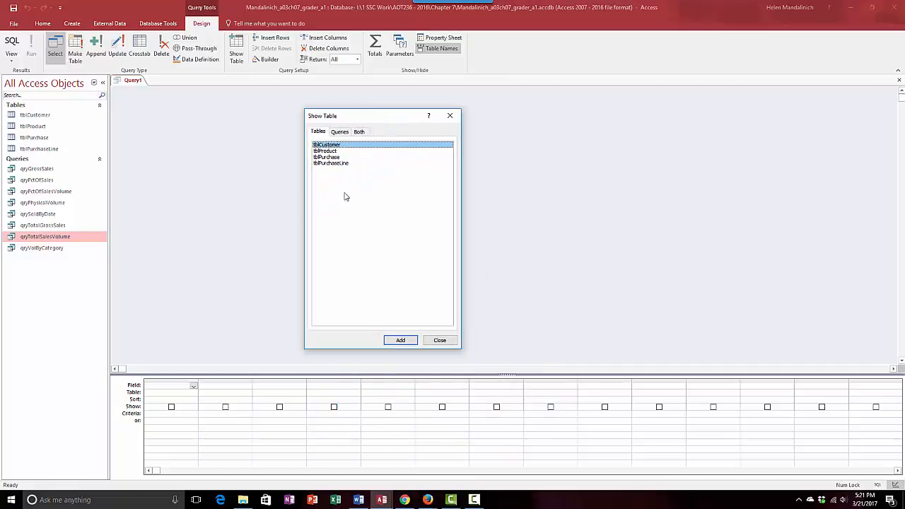
pyautogui.click(338, 131)
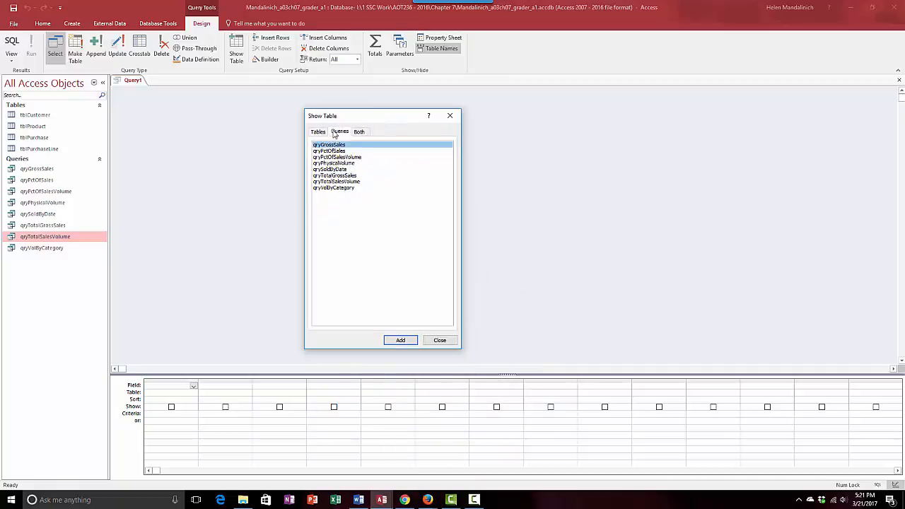
pyautogui.click(357, 164)
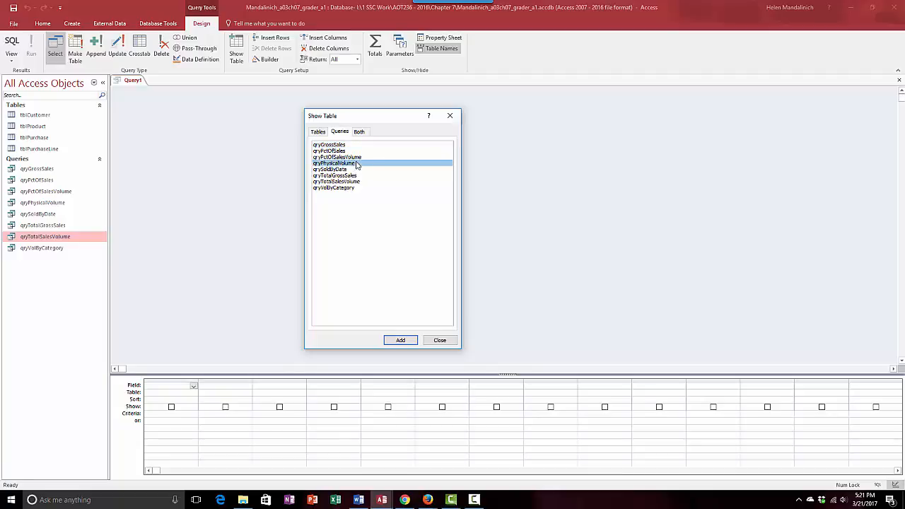
pyautogui.click(401, 340)
pyautogui.click(438, 340)
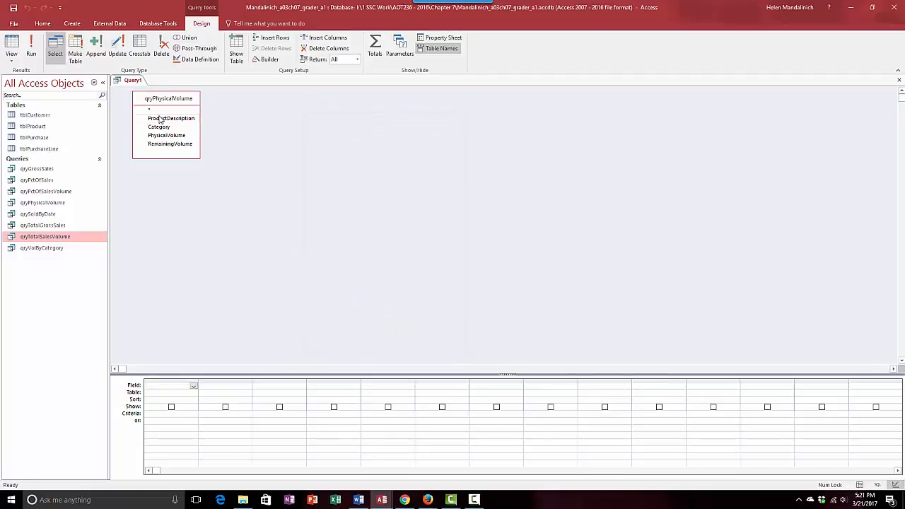
pyautogui.doubleClick(165, 120)
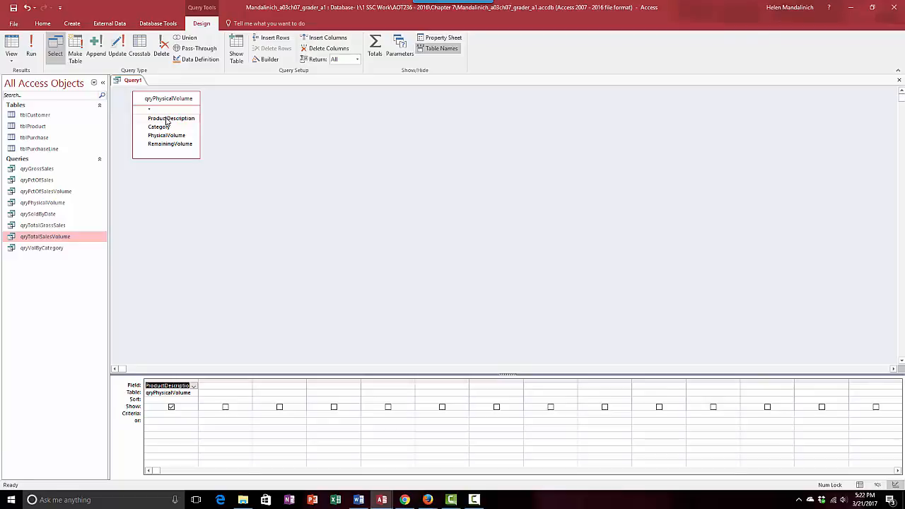
# Step: Enlarge the design grid and add the calculated field PctOfPhysicalVolume:[PhysicalVolume]/142 after ProductDescription
pyautogui.click(205, 384)
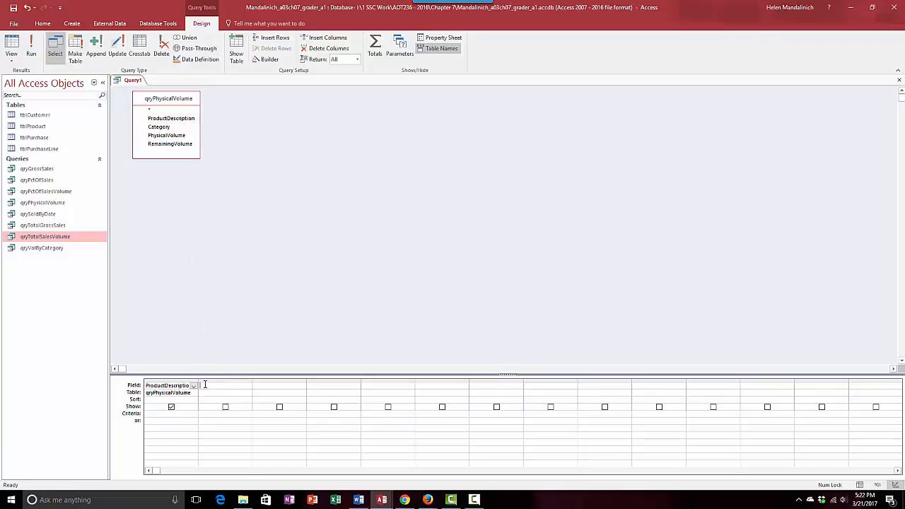
pyautogui.moveTo(209, 374); pyautogui.dragTo(217, 170)
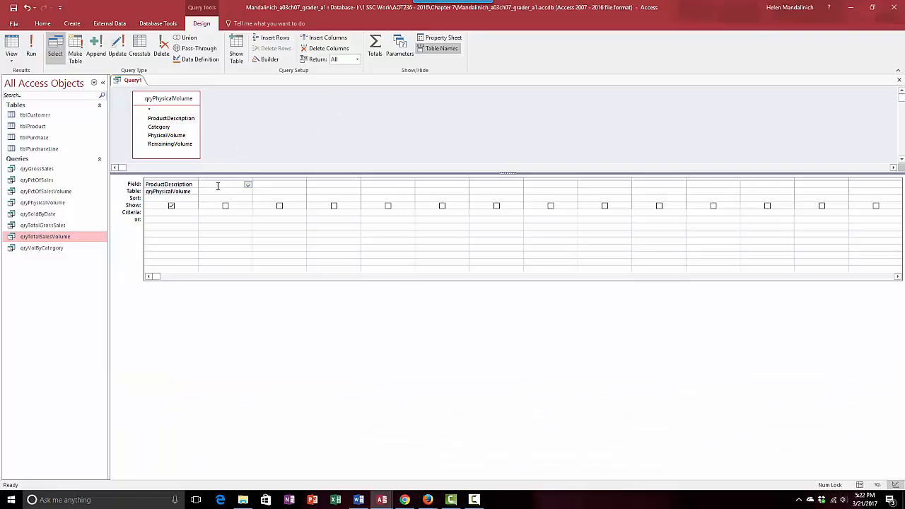
pyautogui.rightClick(218, 186)
pyautogui.click(241, 254)
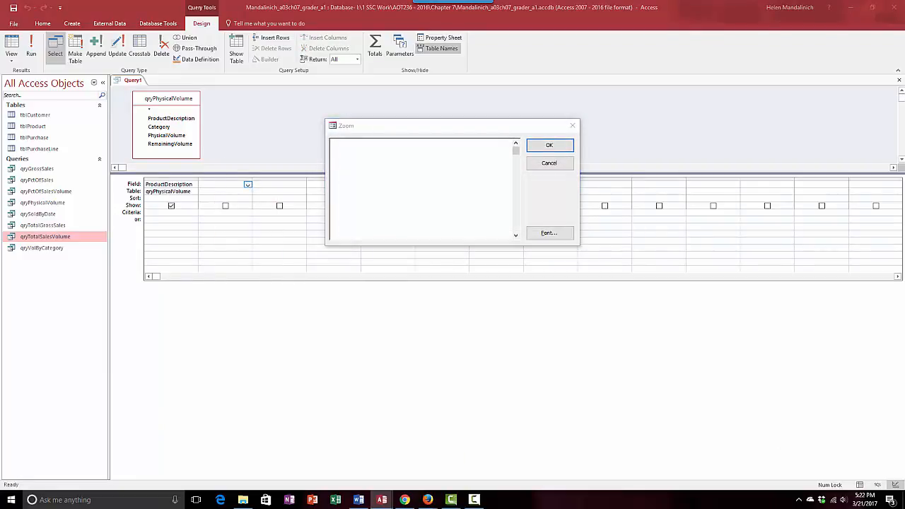
pyautogui.click(340, 142)
pyautogui.write('Pc')
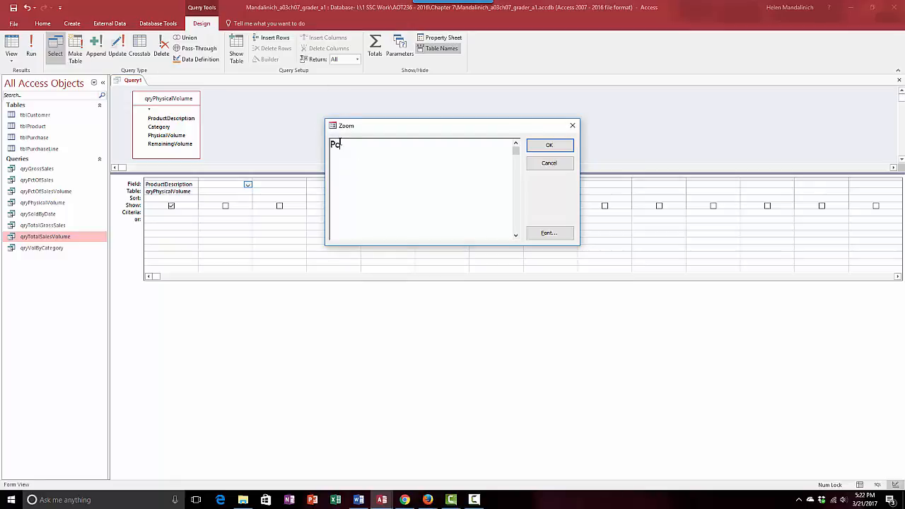
pyautogui.write('tOfPhysicalVolume:')
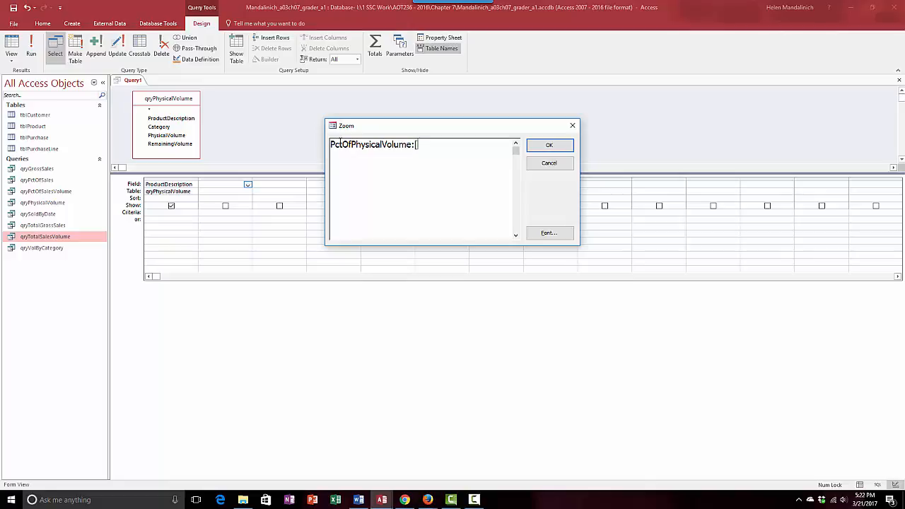
pyautogui.write('[PhysicalVolume')
pyautogui.write(']/142')
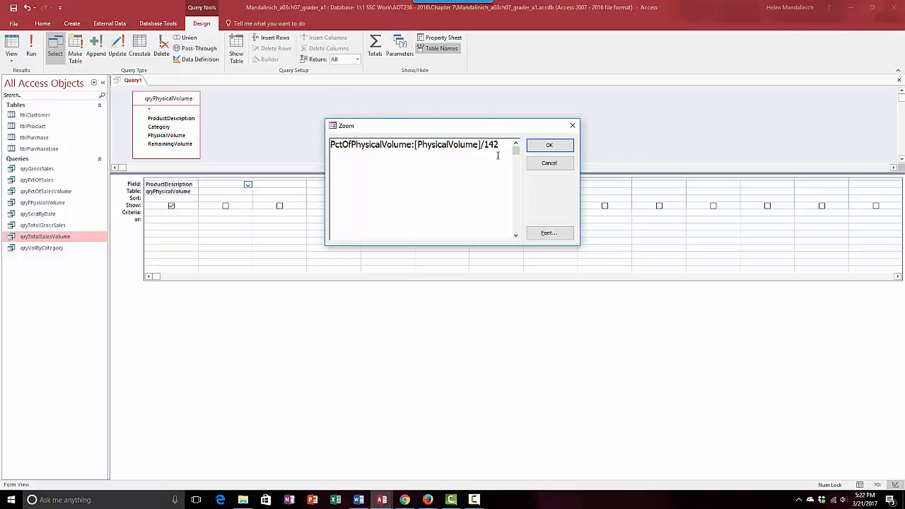
pyautogui.click(550, 145)
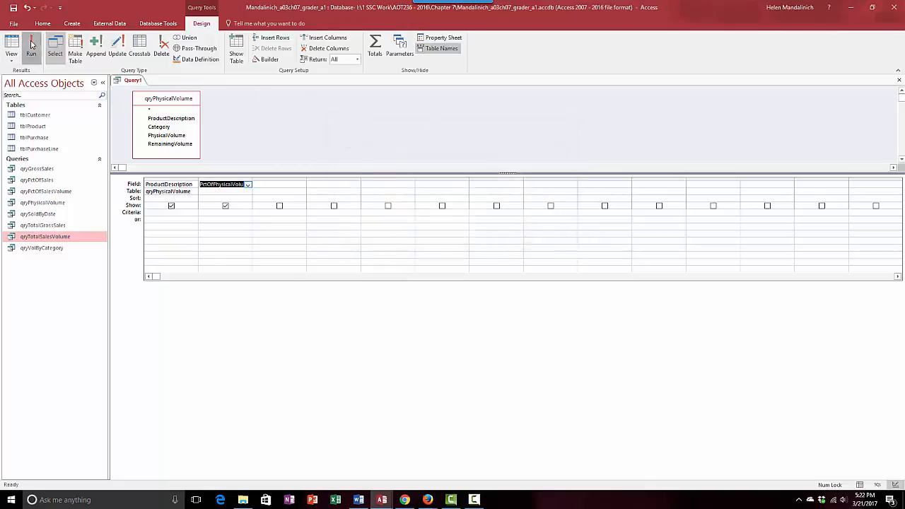
# Step: Preview the query's datasheet, return to Design view, and set the format of PctOfPhysicalVolume to Percent
pyautogui.click(31, 44)
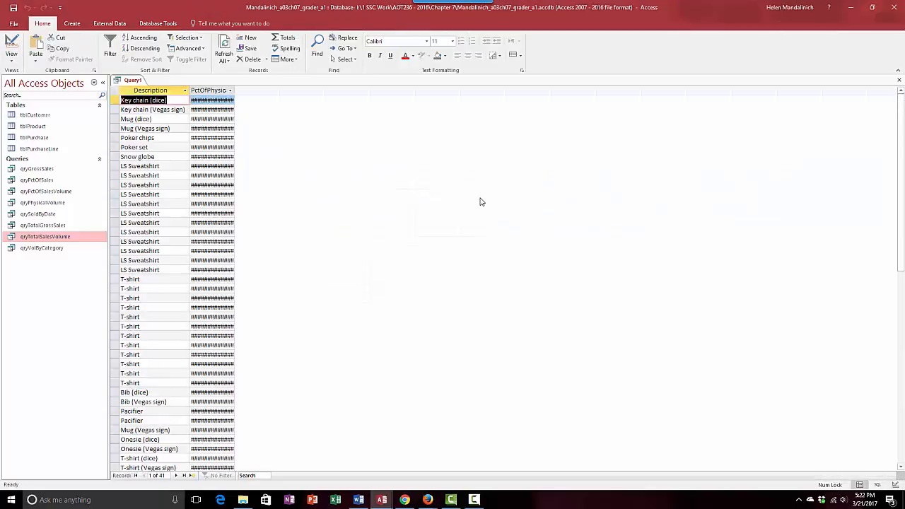
pyautogui.click(12, 44)
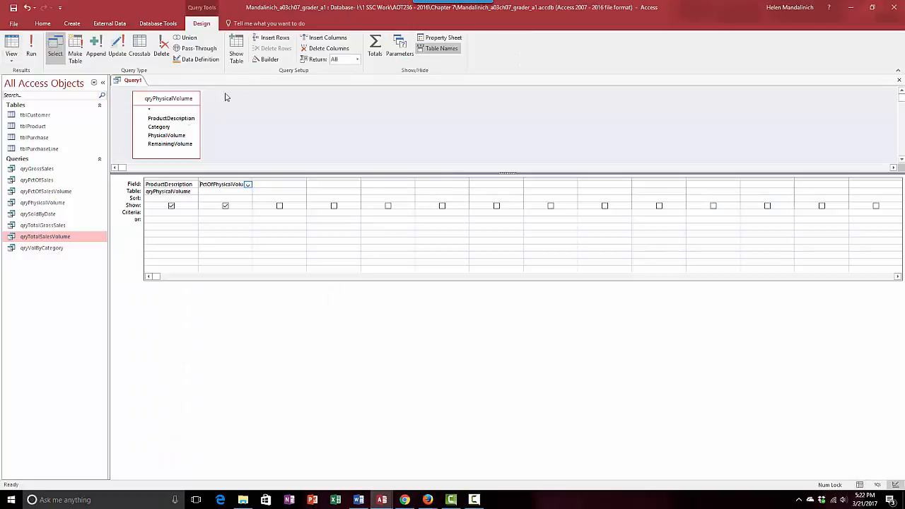
pyautogui.click(439, 39)
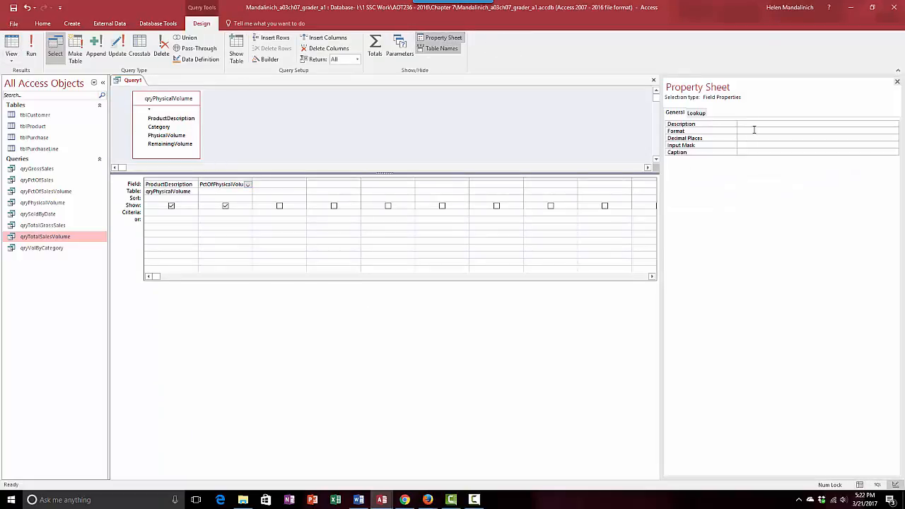
pyautogui.click(754, 129)
pyautogui.click(894, 131)
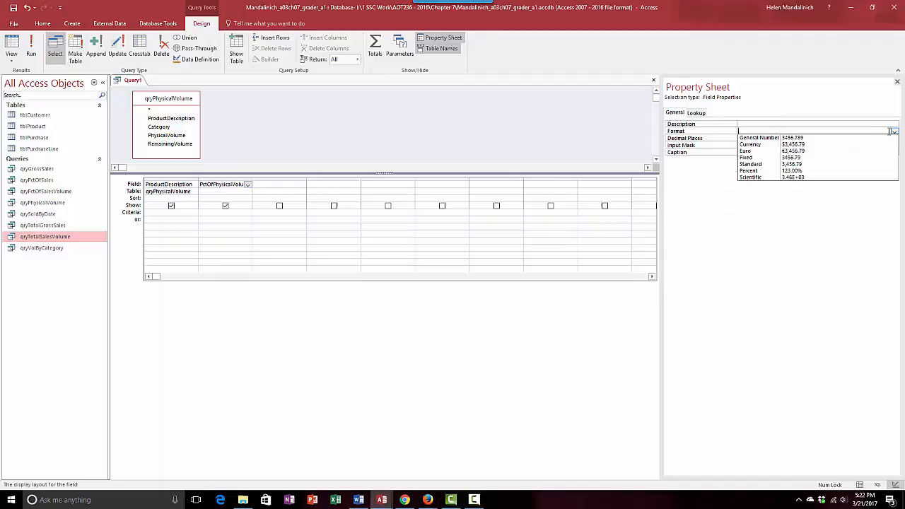
pyautogui.click(834, 170)
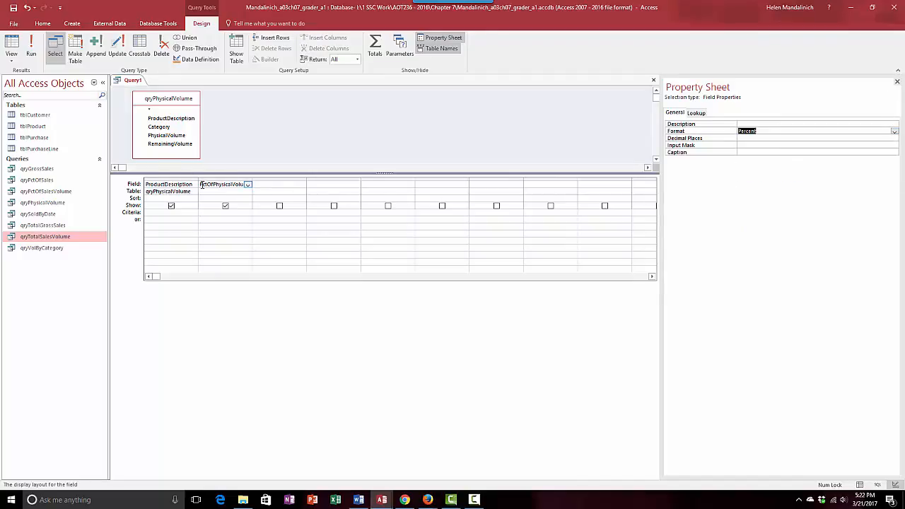
pyautogui.click(897, 81)
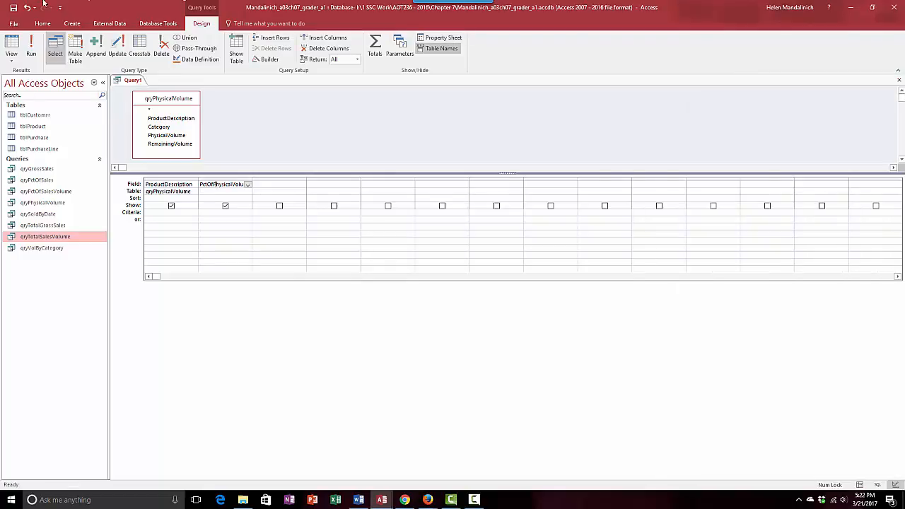
# Step: Run the query, review the formatted PctOfPhysicalVolume values for the products, and return to Design view
pyautogui.click(31, 46)
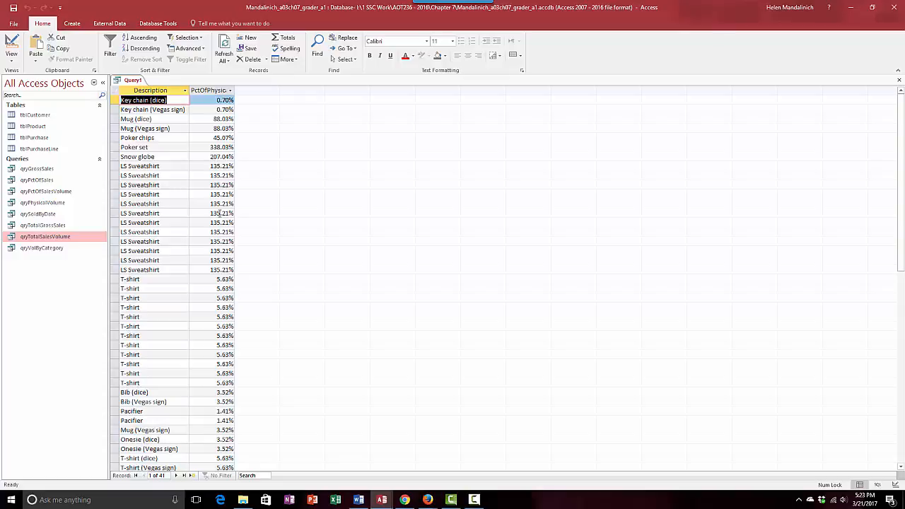
pyautogui.click(10, 44)
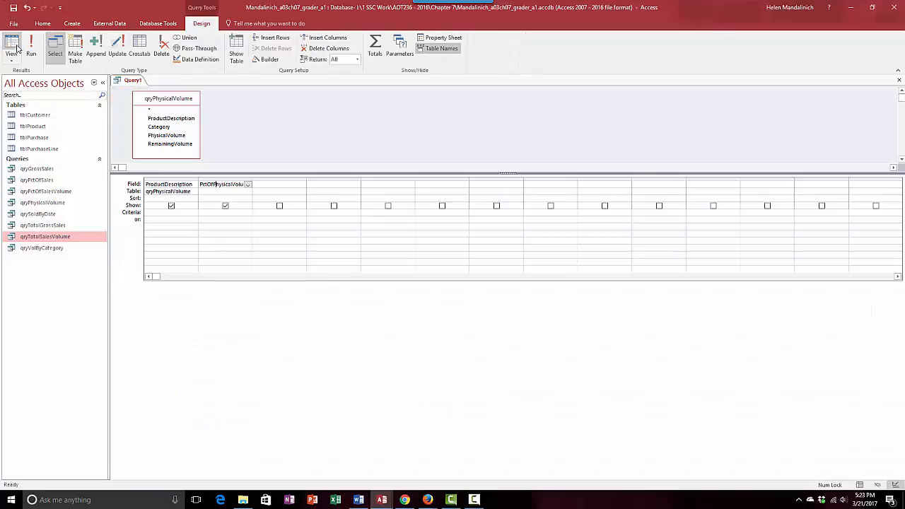
pyautogui.click(10, 43)
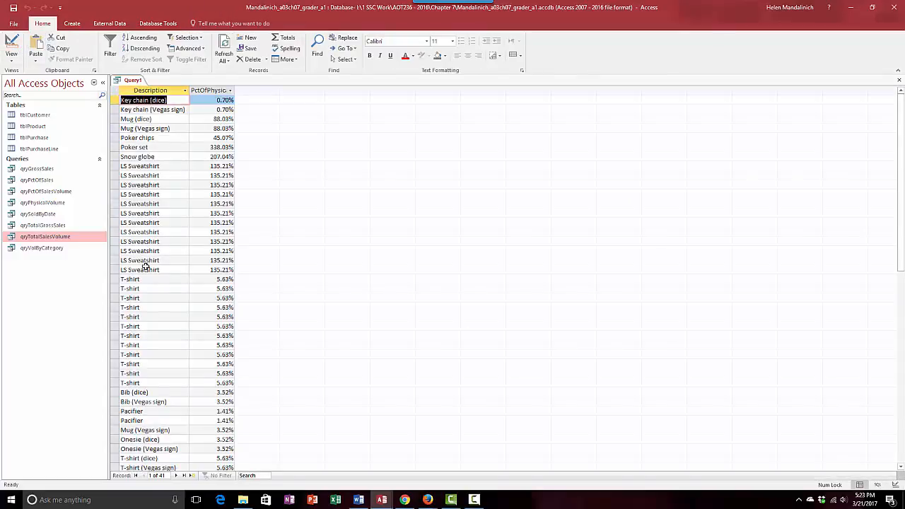
pyautogui.click(11, 47)
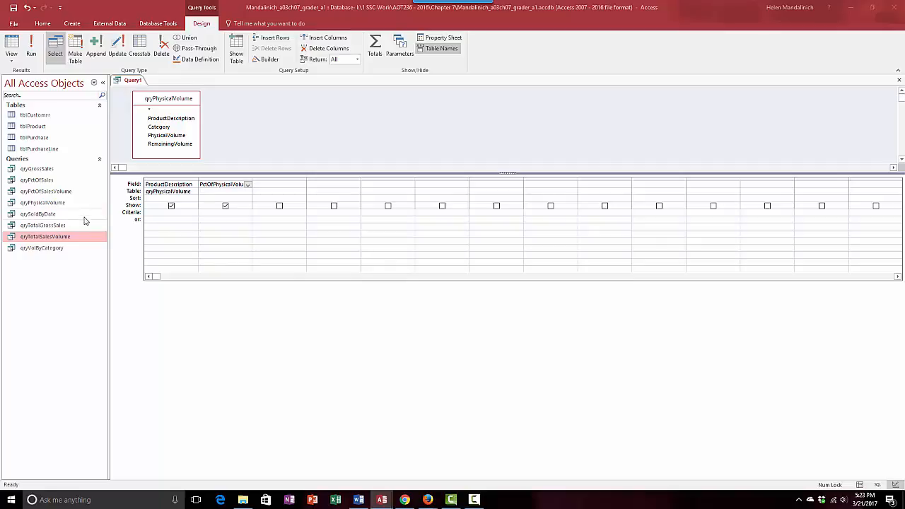
# Step: Add the Category field with the criterion *Baby*, hide it from the results, and run the query
pyautogui.doubleClick(157, 127)
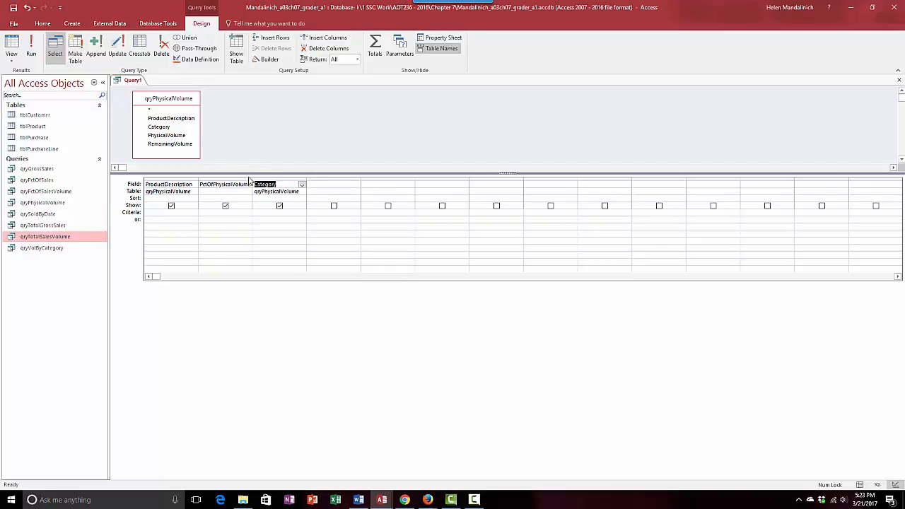
pyautogui.click(279, 205)
pyautogui.click(373, 186)
pyautogui.write('*')
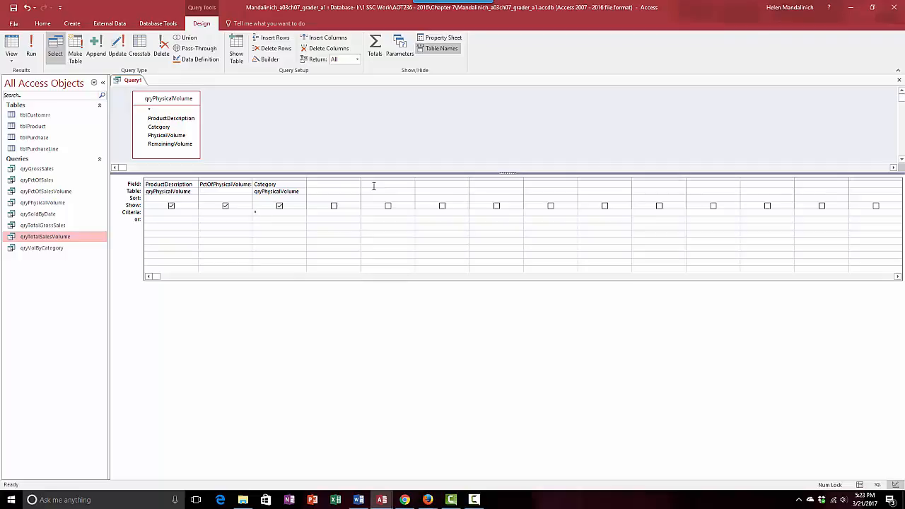
pyautogui.write('Baby*')
pyautogui.press('Tab')
pyautogui.click(32, 49)
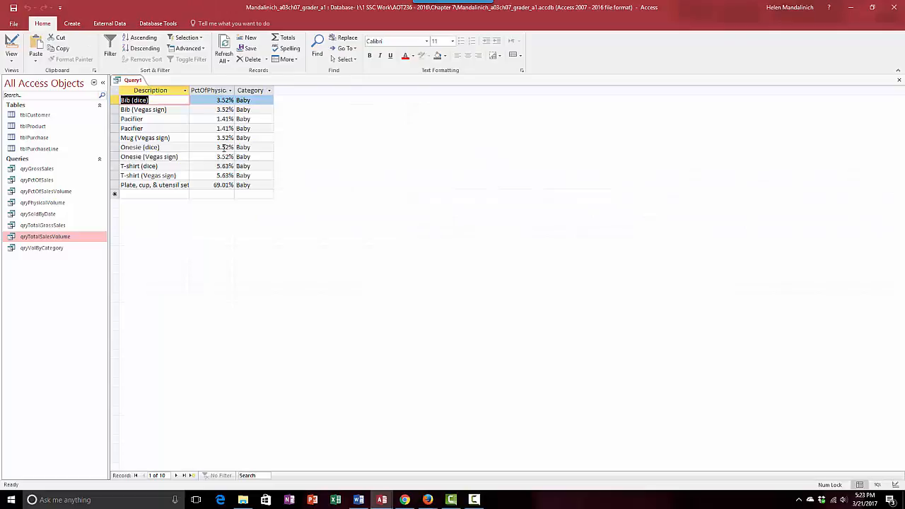
pyautogui.click(15, 44)
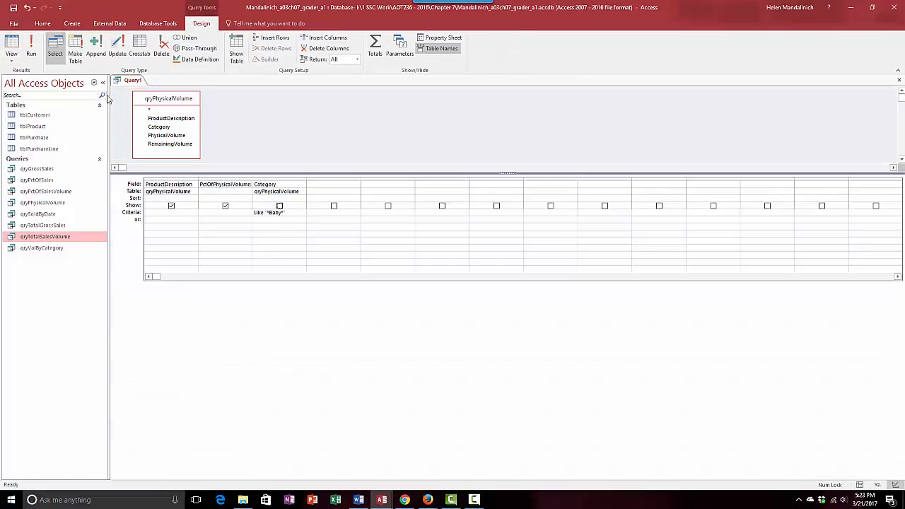
pyautogui.click(37, 50)
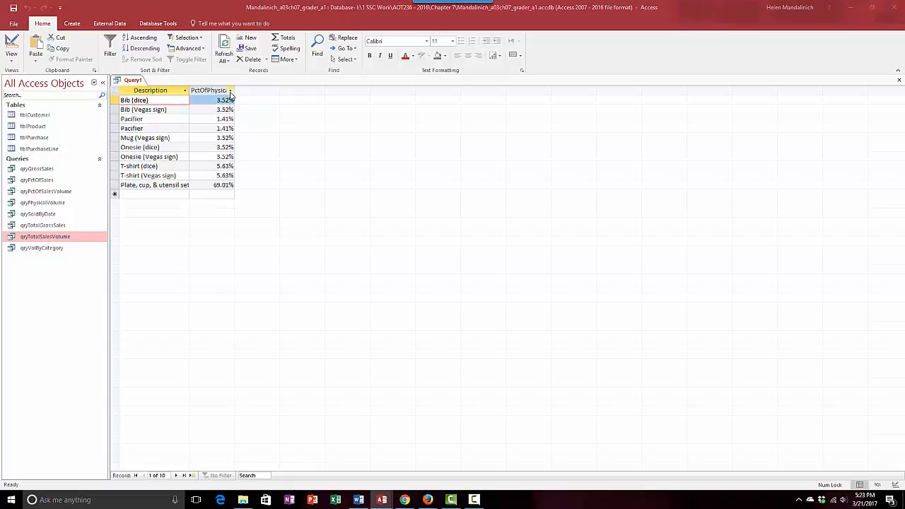
# Step: Widen the Description and PctOfPhysicalVolume datasheet columns to fit their contents
pyautogui.click(186, 92)
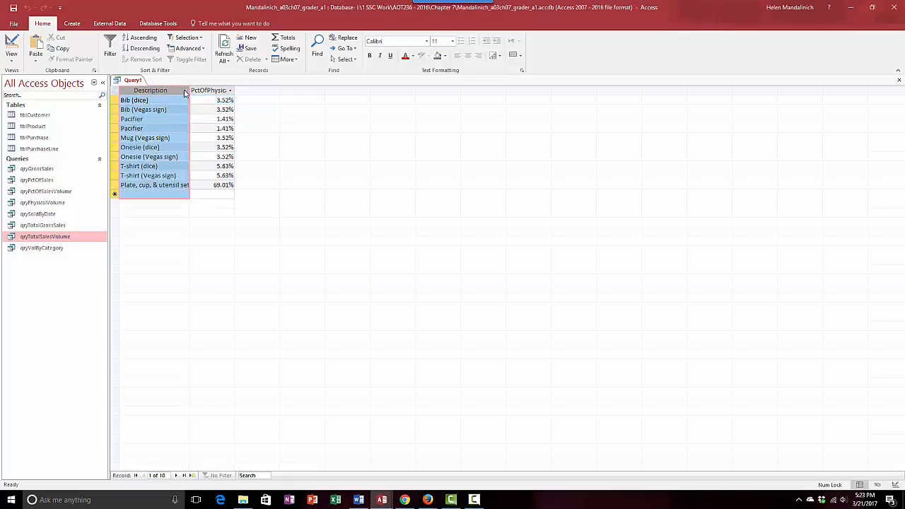
pyautogui.moveTo(186, 93); pyautogui.dragTo(212, 91)
pyautogui.doubleClick(234, 89)
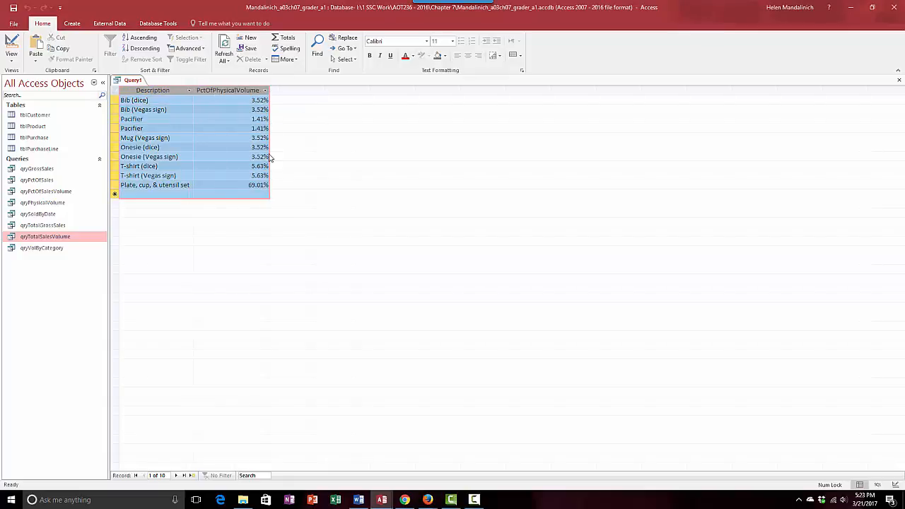
pyautogui.click(252, 176)
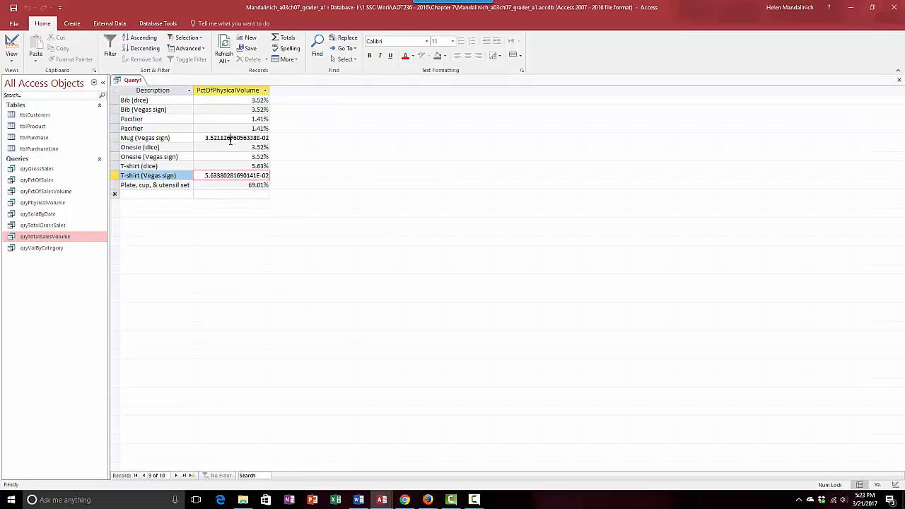
pyautogui.click(230, 140)
pyautogui.click(125, 139)
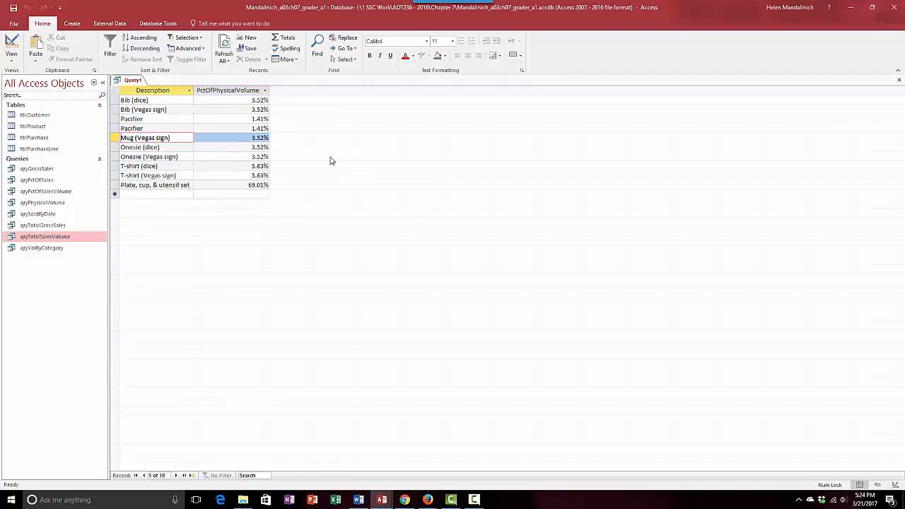
# Step: Save the query as qryPctOfPhysicalVolume
pyautogui.click(12, 7)
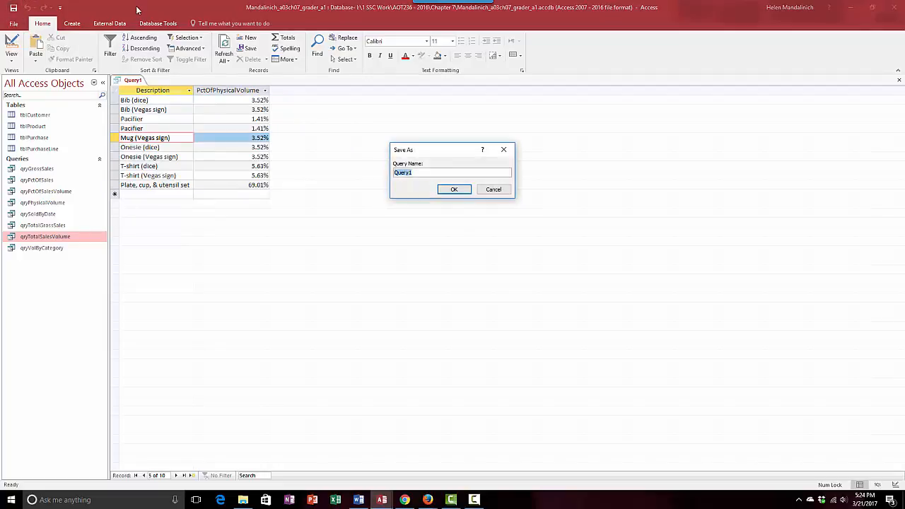
pyautogui.write('qryPctOfPhysicalVolume')
pyautogui.press('Return')
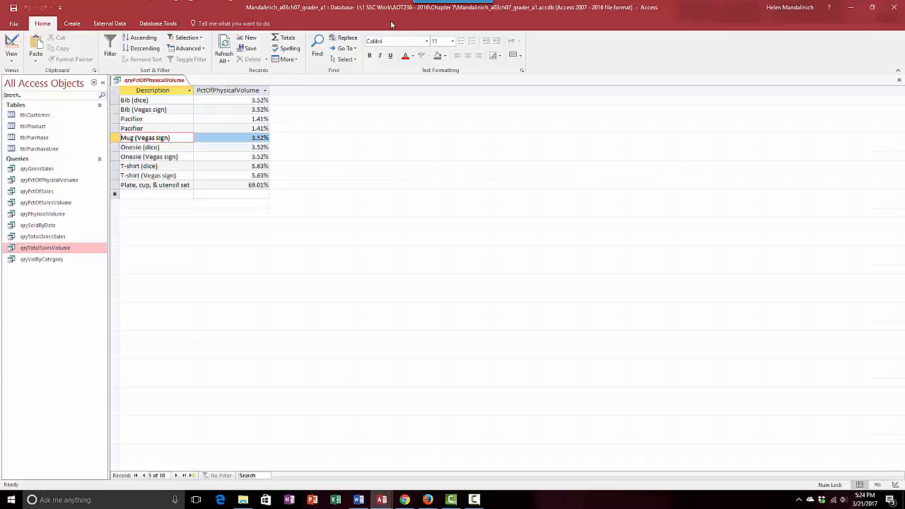
# Step: Switch to the Word instructions document and review the project's tasks from step 1 through step 19
pyautogui.click(359, 500)
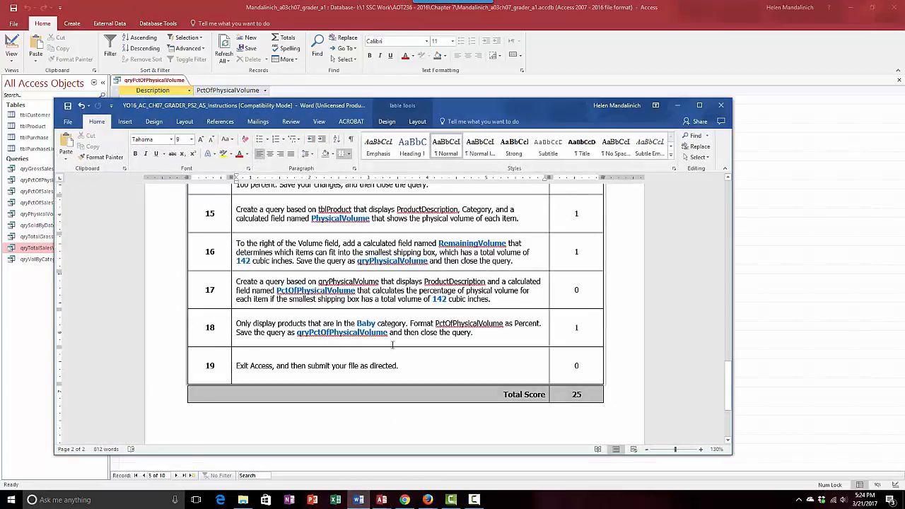
pyautogui.scroll(5, 425, 370)
pyautogui.scroll(12, 427, 373)
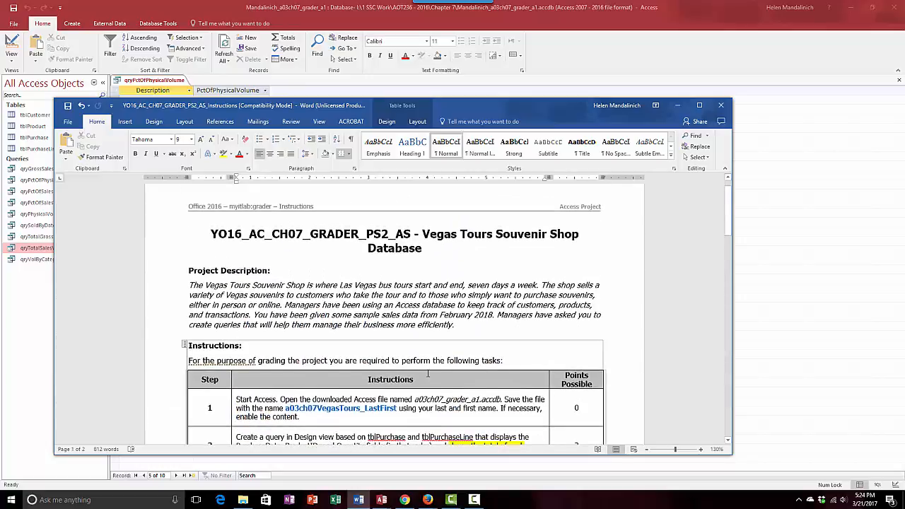
pyautogui.scroll(-12, 428, 373)
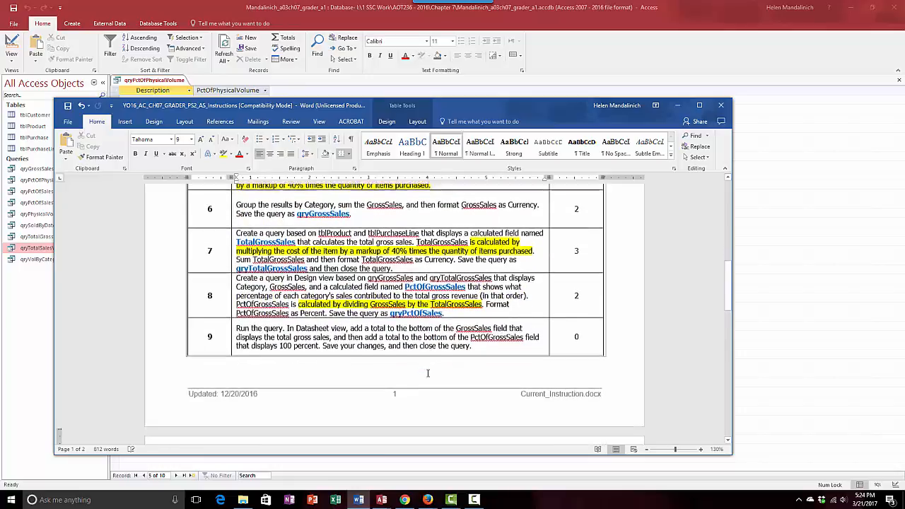
pyautogui.scroll(-15, 428, 373)
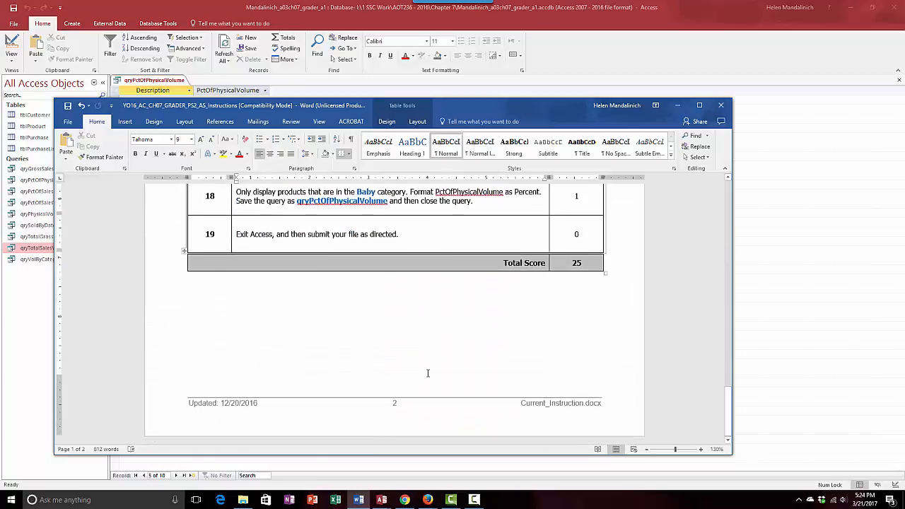
pyautogui.scroll(-1, 428, 373)
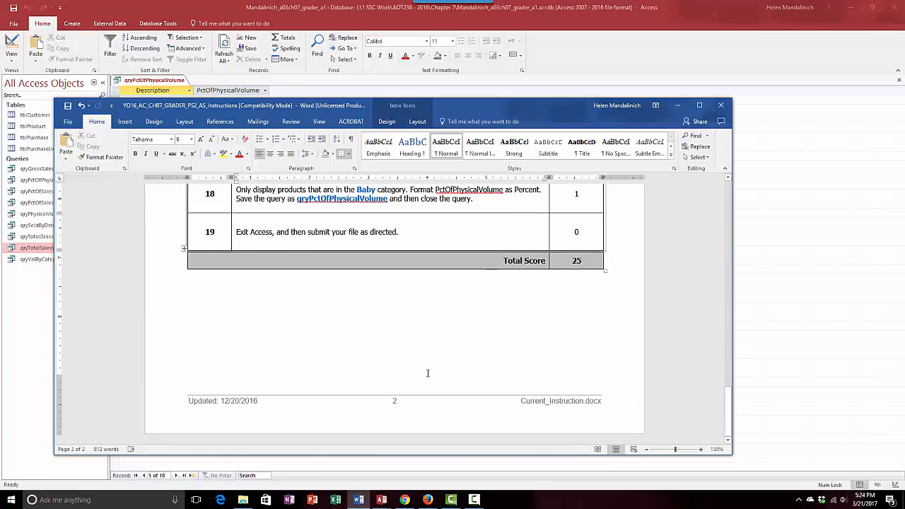
pyautogui.scroll(15, 428, 373)
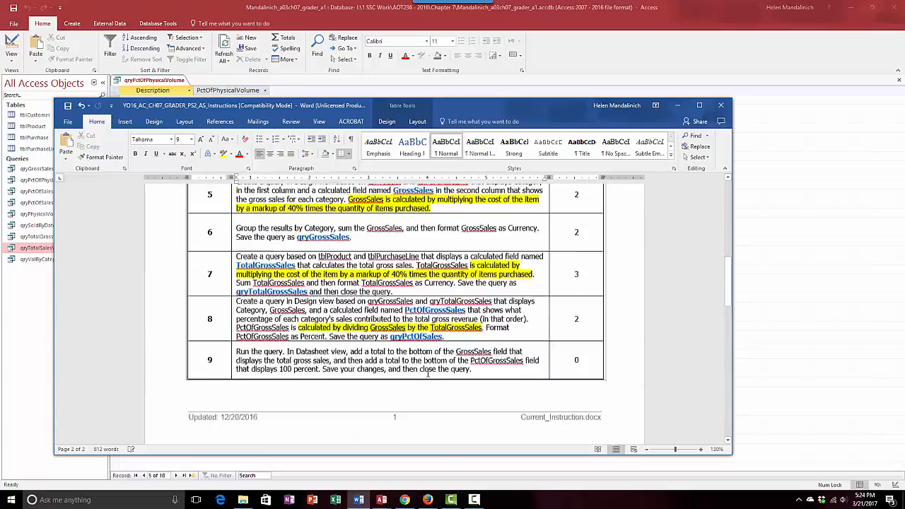
pyautogui.scroll(10, 427, 373)
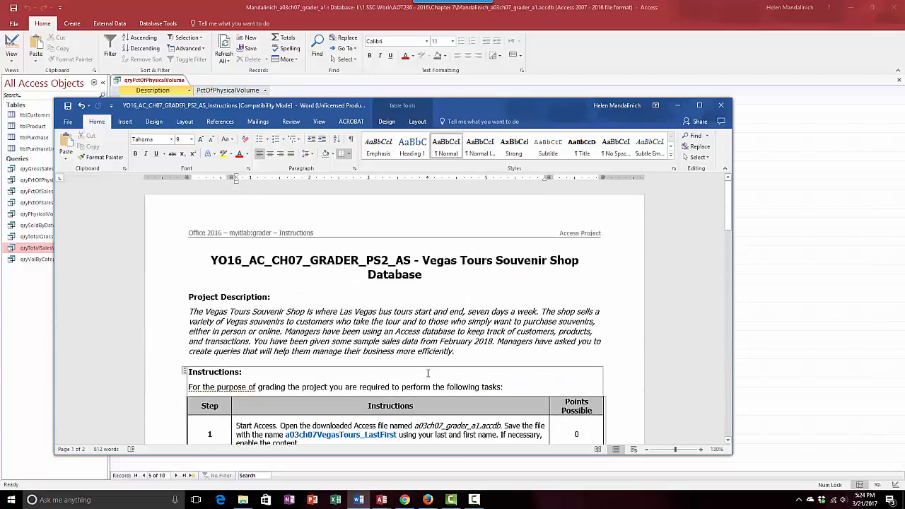
# Step: Close the Word instructions document without saving its changes, and close the qryPctOfPhysicalVolume query in Access
pyautogui.click(721, 105)
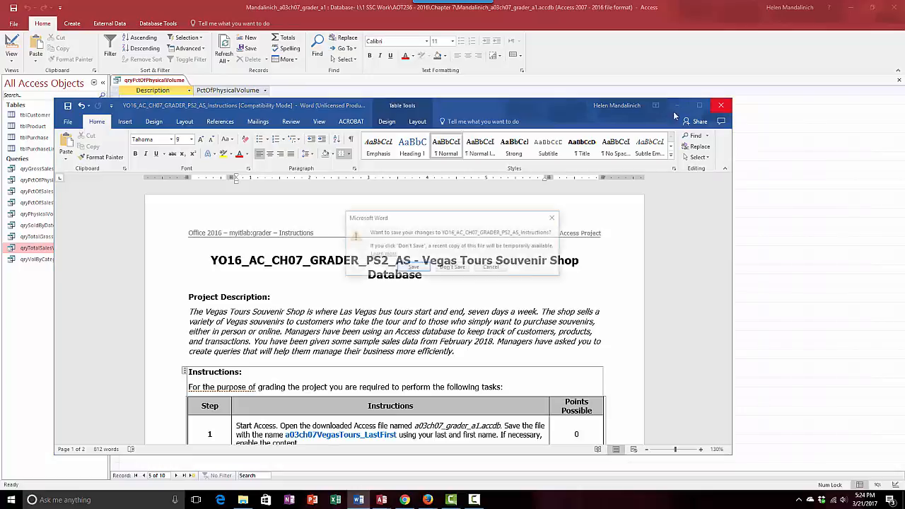
pyautogui.click(452, 267)
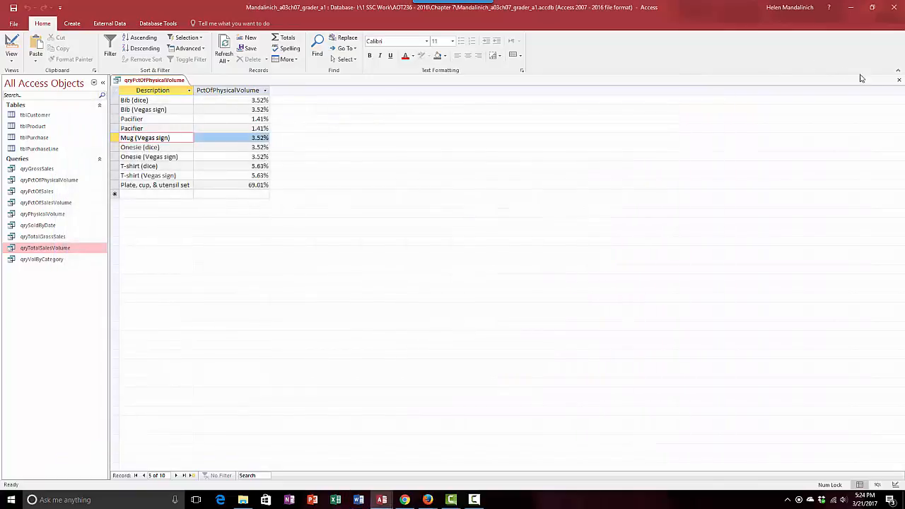
pyautogui.click(898, 80)
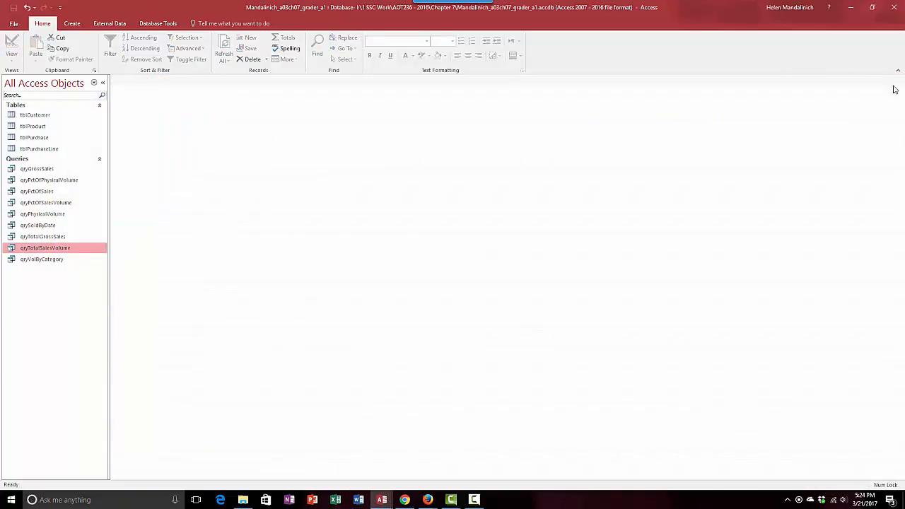